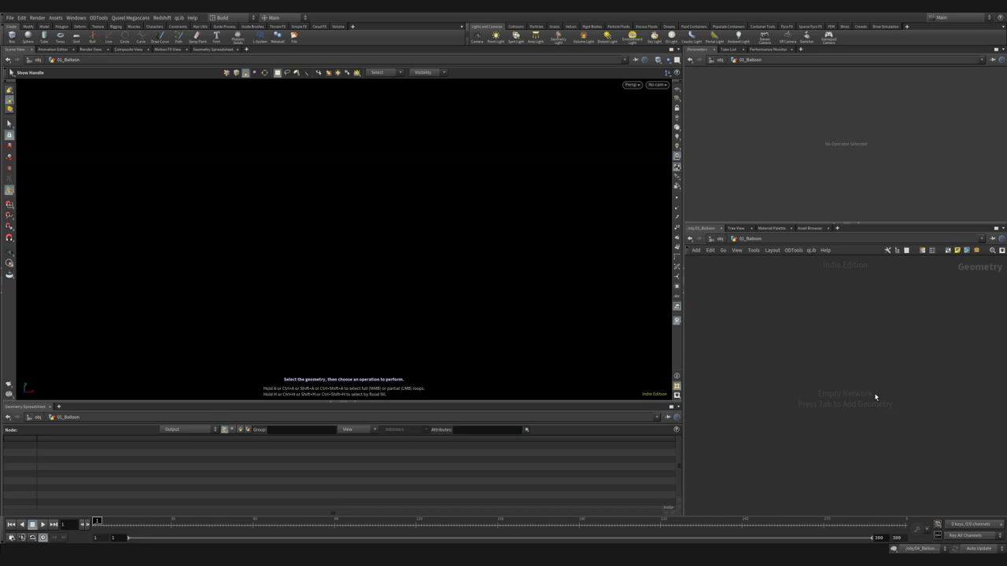
Step: Add a Sphere node to the 01_Balloon network, with polygon primitive type and a uniform scale of 0.1
{"action": "key", "text": "Tab"}
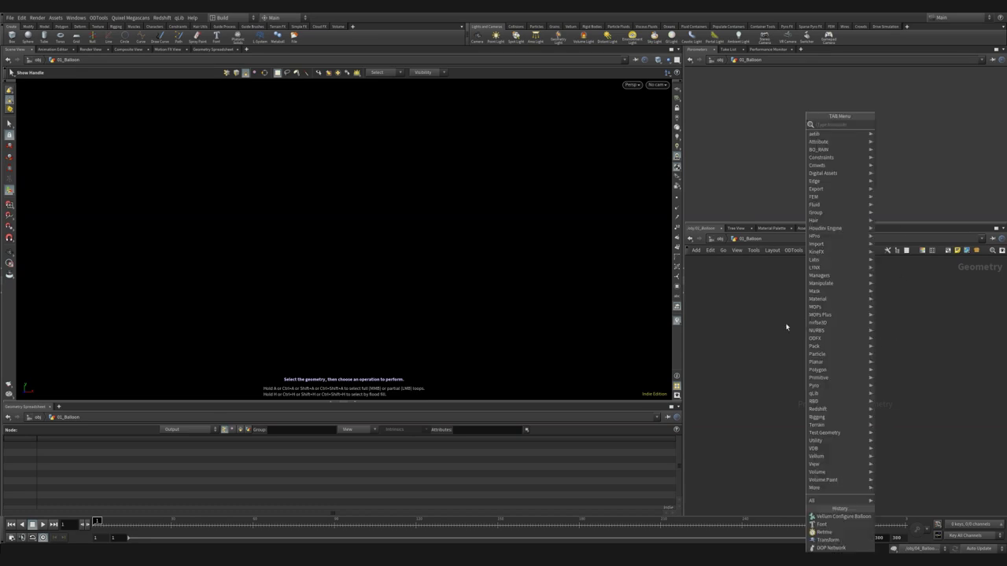
{"action": "type", "text": "sphe"}
{"action": "key", "text": "Return"}
{"action": "left_click", "coordinate": [786, 327]}
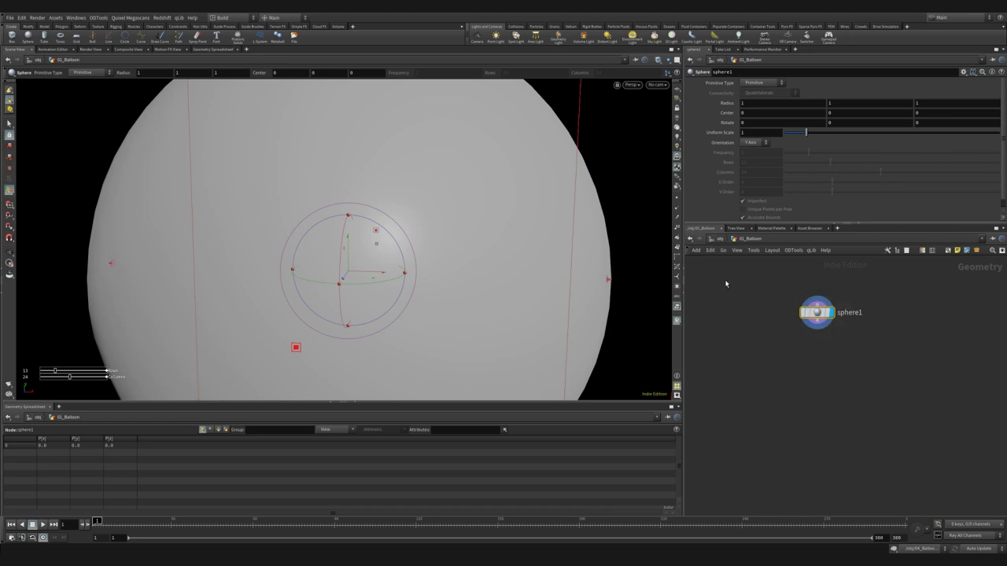
{"action": "left_click", "coordinate": [762, 89]}
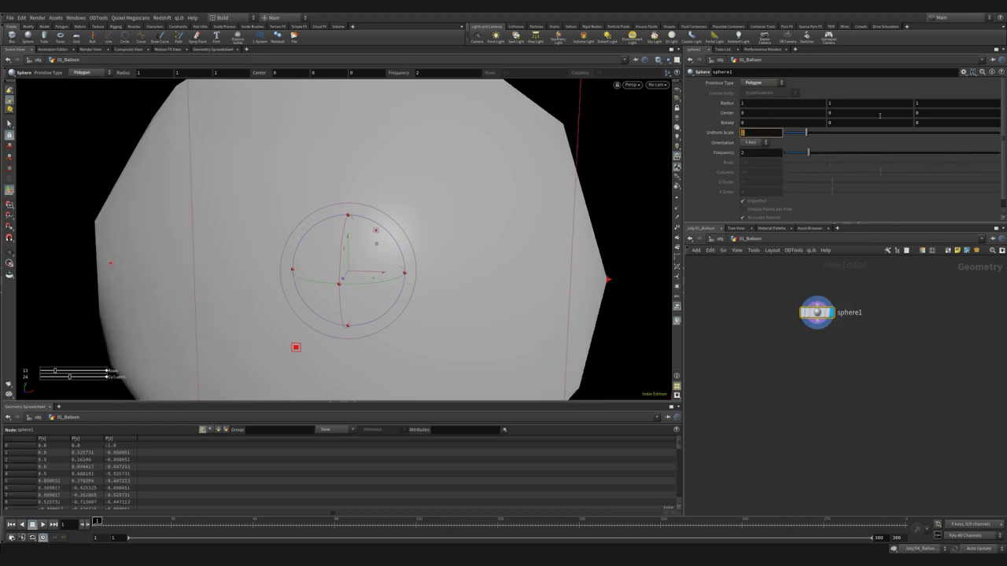
{"action": "type", "text": "0.1"}
{"action": "key", "text": "Return"}
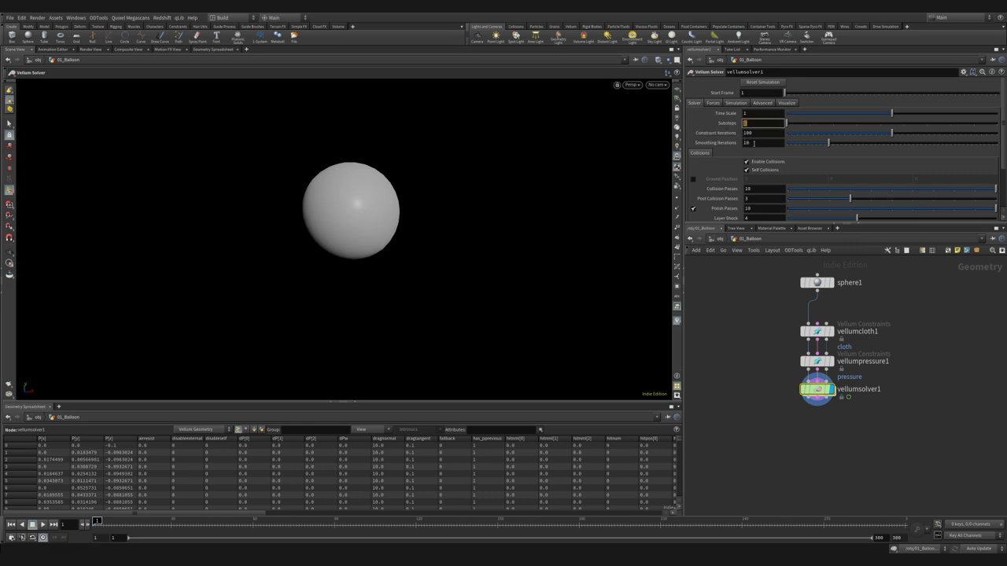
Step: Set the Vellum solver's substeps to 4 and enable its ground plane at position 0, 0, 0
{"action": "left_click", "coordinate": [693, 180]}
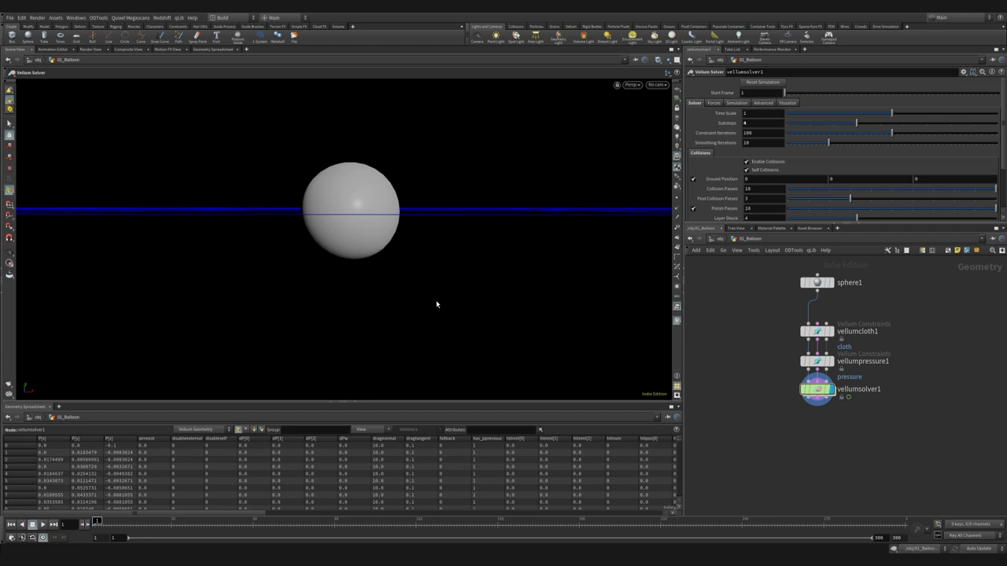
{"action": "left_click_drag", "start_coordinate": [397, 215], "coordinate": [341, 233], "text": "alt"}
{"action": "middle_click_drag", "start_coordinate": [373, 203], "coordinate": [346, 227], "text": "alt"}
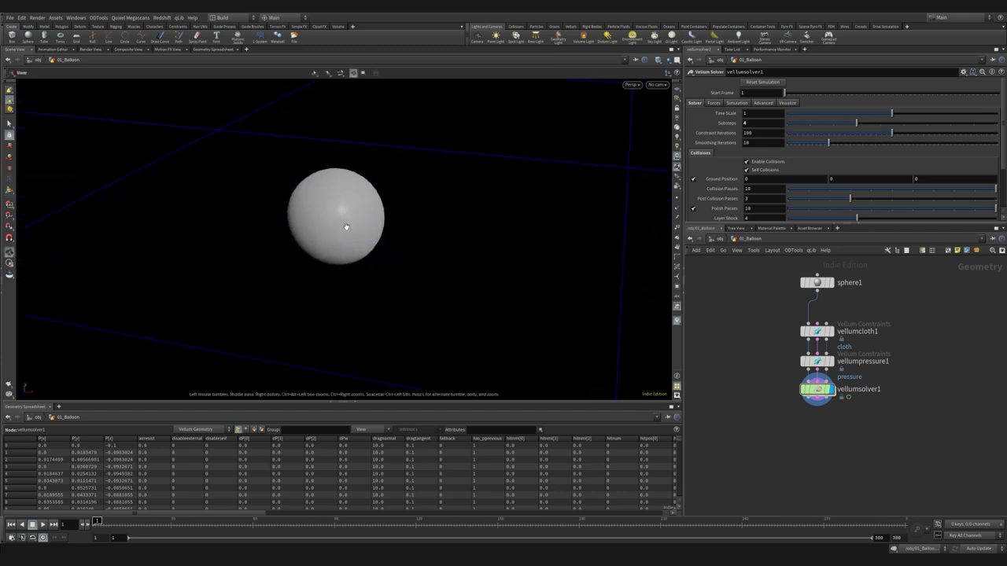
{"action": "right_click_drag", "start_coordinate": [364, 215], "coordinate": [352, 233], "text": "alt"}
{"action": "left_click_drag", "start_coordinate": [352, 233], "coordinate": [417, 197]}
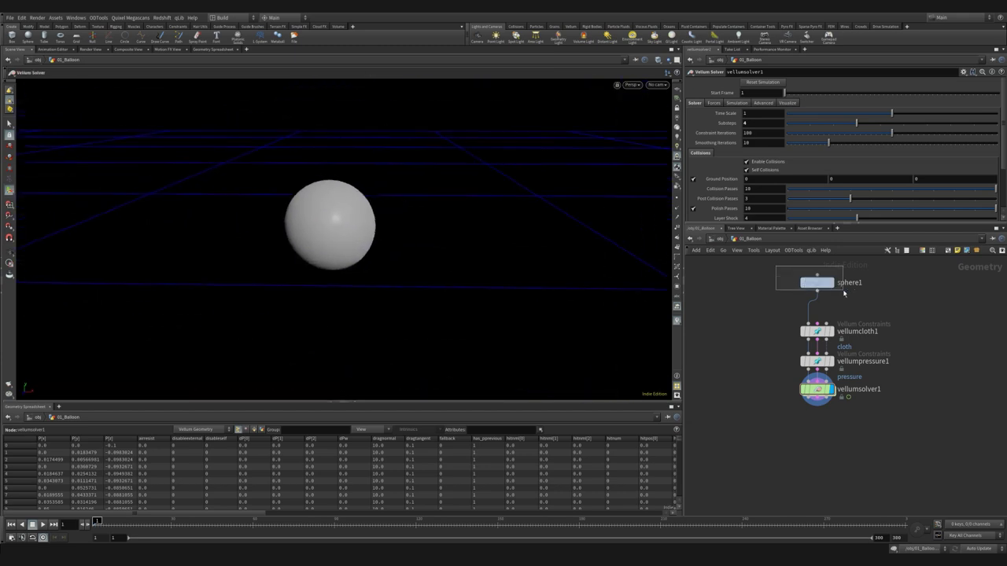
Step: Raise sphere1 above the ground by setting its center Y to 0.5
{"action": "left_click_drag", "start_coordinate": [844, 293], "coordinate": [845, 292]}
{"action": "type", "text": "0."}
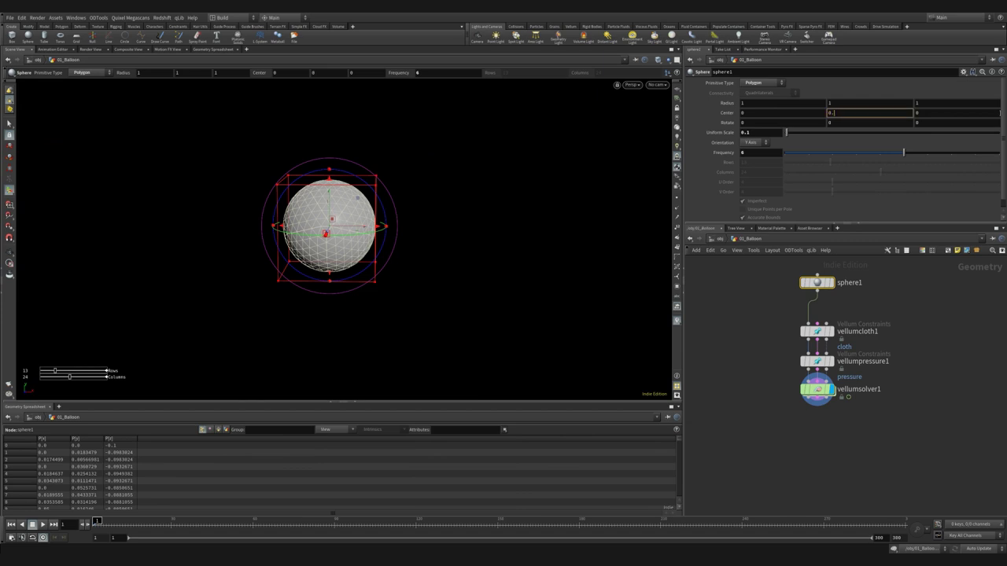
{"action": "type", "text": "5"}
{"action": "key", "text": "Return"}
Step: Select the Vellum solver node, frame the balloon and ground, and play the simulation
{"action": "left_click", "coordinate": [816, 388]}
{"action": "left_click_drag", "start_coordinate": [578, 322], "coordinate": [472, 268], "text": "alt"}
{"action": "right_click_drag", "start_coordinate": [472, 268], "coordinate": [365, 276], "text": "alt"}
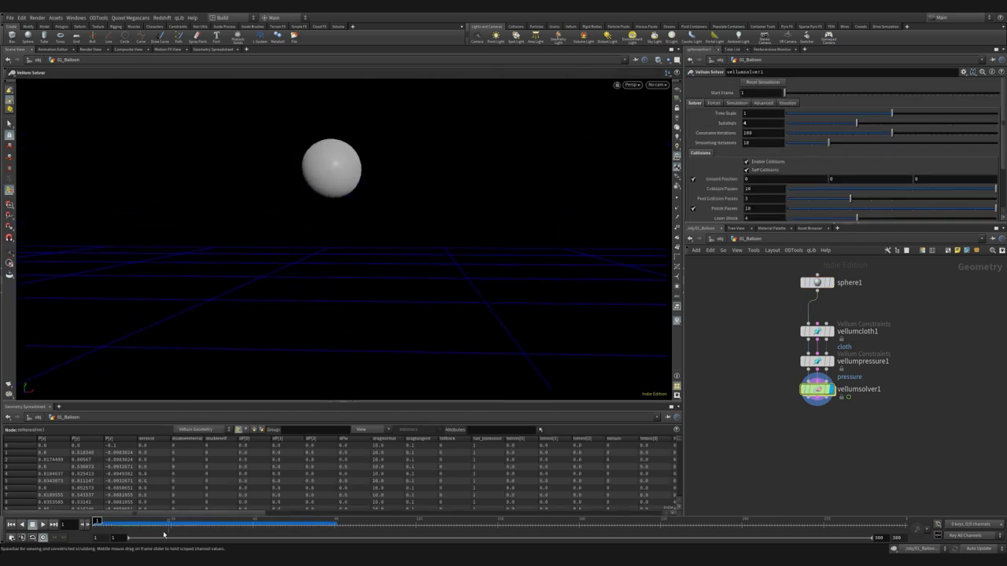
{"action": "left_click", "coordinate": [42, 524]}
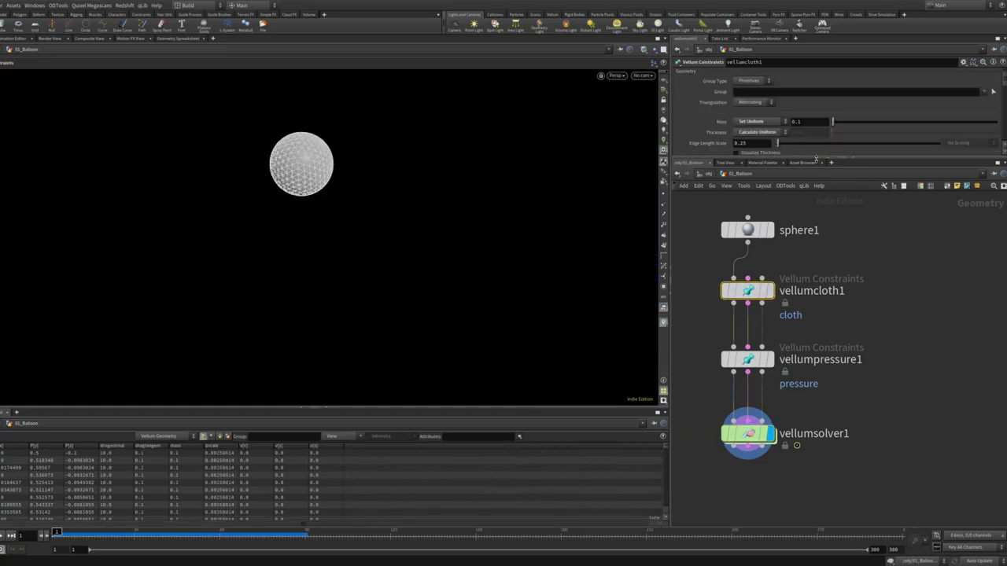
Step: Enlarge the parameter area and examine the lower settings of the vellumcloth1 constraint node
{"action": "left_click_drag", "start_coordinate": [829, 168], "coordinate": [828, 259]}
{"action": "scroll", "coordinate": [826, 197], "scroll_direction": "down", "scroll_amount": 5}
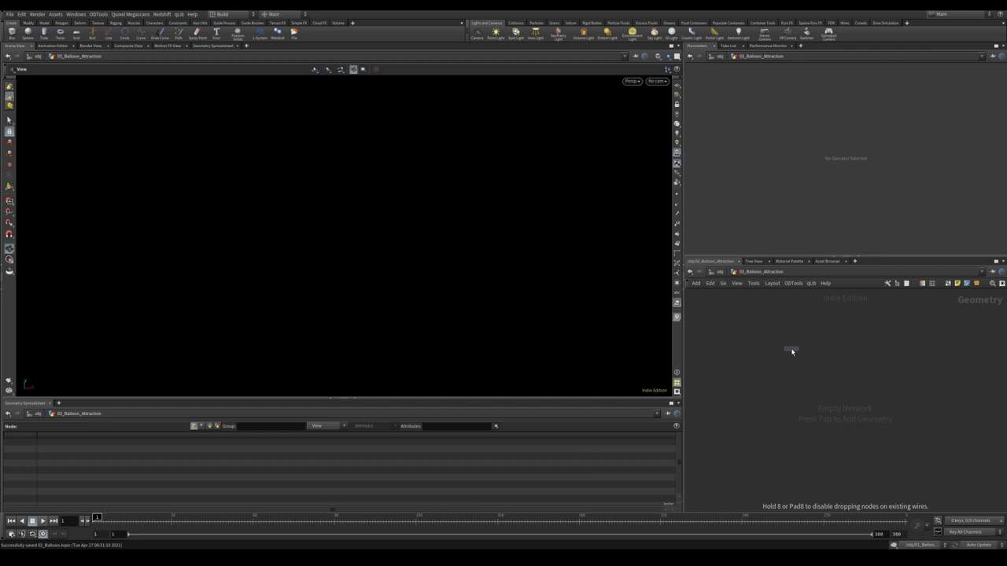
Step: Place a Sphere in the 03_Balloon_Attraction network with uniform scale 0.5, polygon type and frequency 10
{"action": "left_click", "coordinate": [791, 350]}
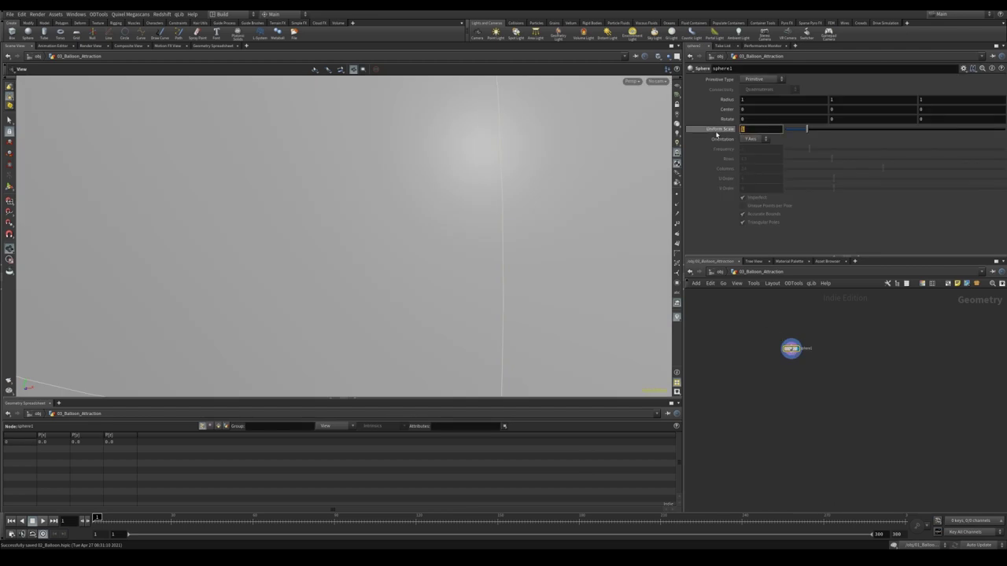
{"action": "type", "text": "0.5"}
{"action": "key", "text": "Return"}
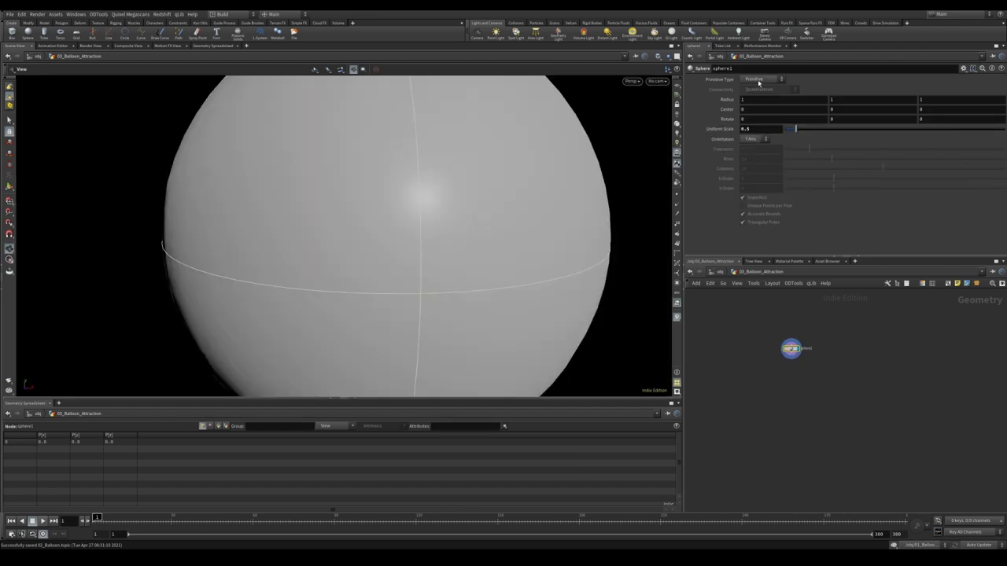
{"action": "left_click", "coordinate": [758, 80]}
{"action": "left_click", "coordinate": [762, 96]}
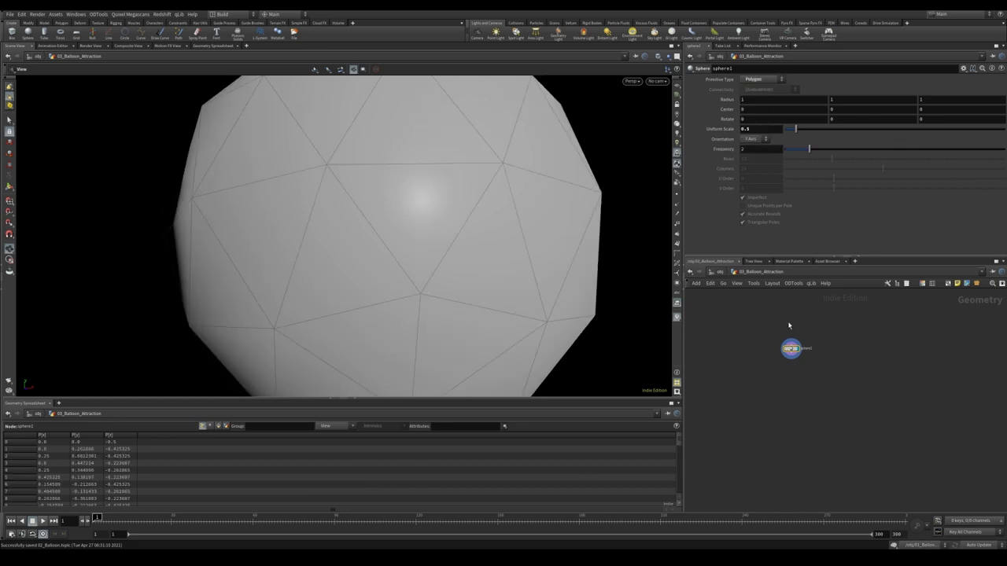
{"action": "left_click_drag", "start_coordinate": [812, 153], "coordinate": [915, 257]}
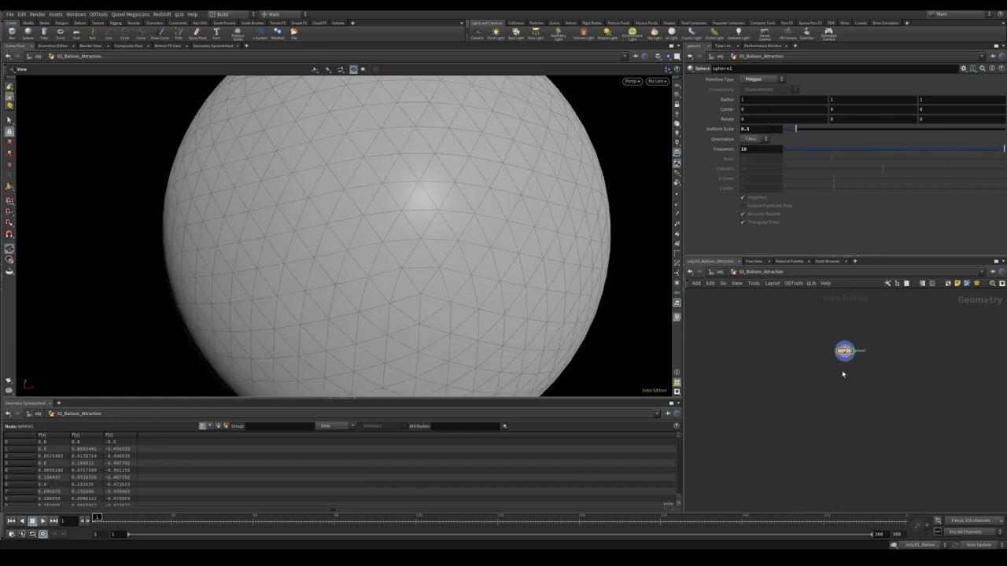
Step: Add a VDB from Polygons node below sphere1, fed by the sphere
{"action": "key", "text": "Tab"}
{"action": "type", "text": "vdb f"}
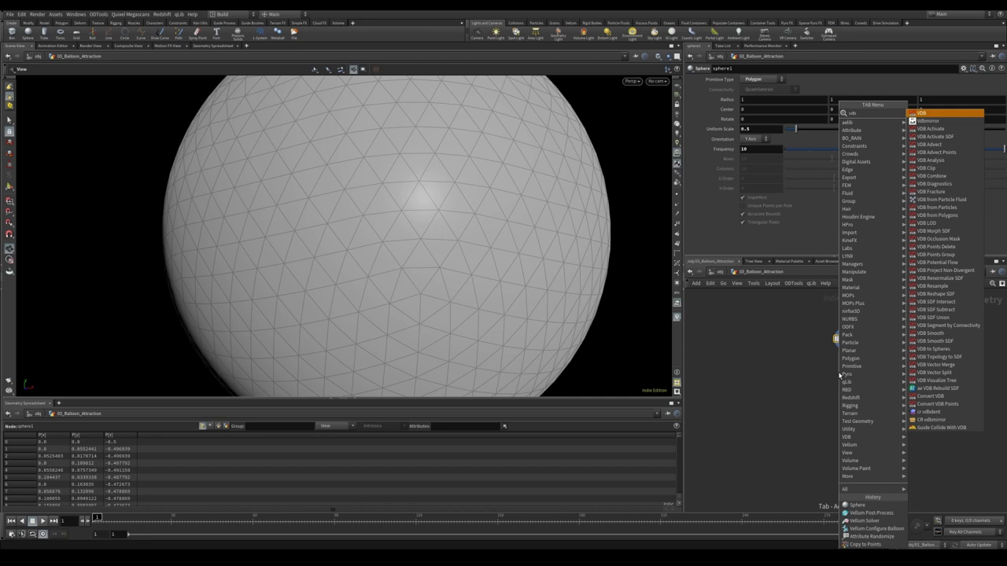
{"action": "key", "text": "Down"}
{"action": "key", "text": "Down"}
{"action": "key", "text": "Return"}
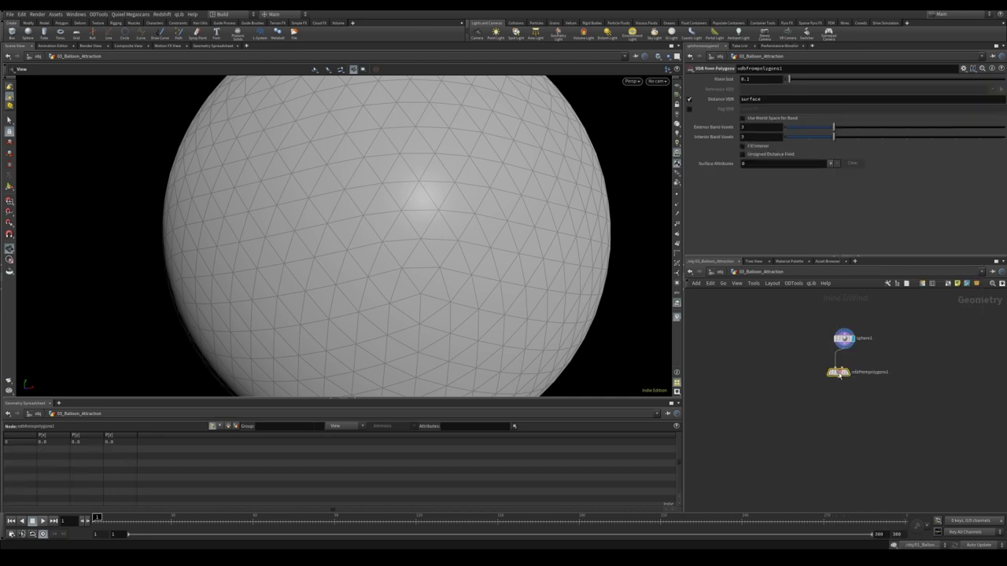
{"action": "left_click", "coordinate": [839, 370]}
Step: Disable the distance VDB, enable the density fog VDB instead, and display the VDB node
{"action": "left_click", "coordinate": [689, 100]}
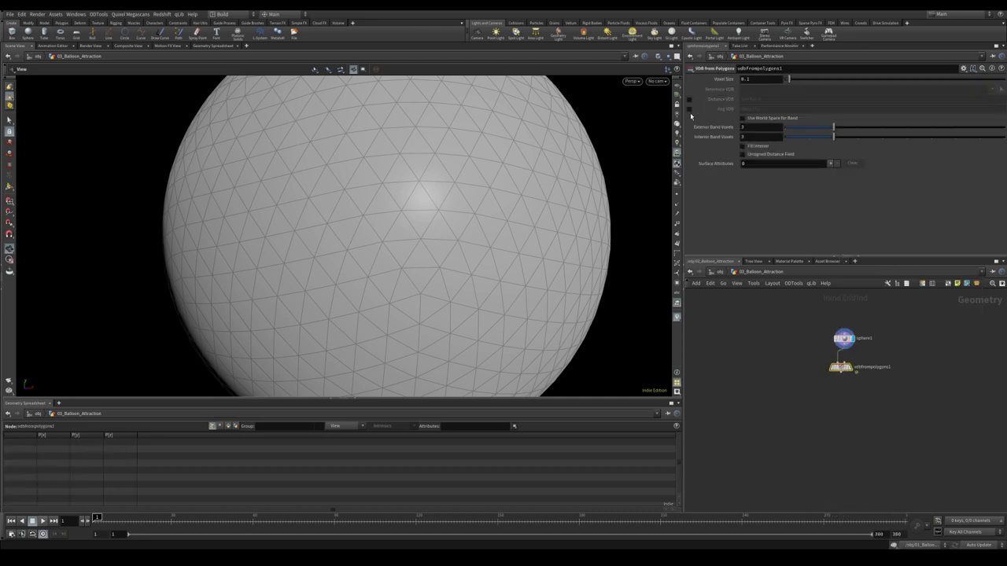
{"action": "left_click", "coordinate": [689, 108]}
{"action": "left_click", "coordinate": [851, 366]}
{"action": "right_click_drag", "start_coordinate": [500, 183], "coordinate": [310, 239]}
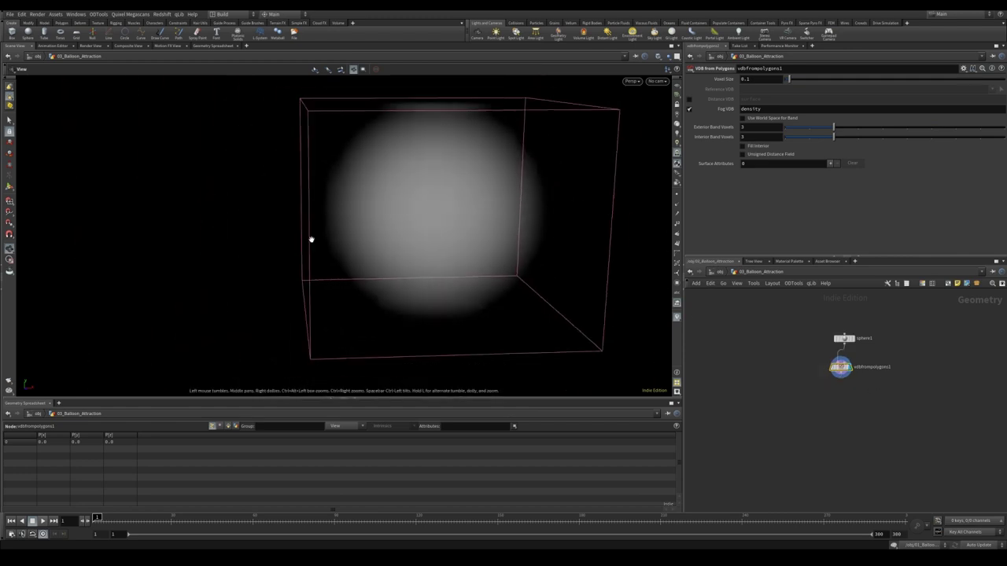
{"action": "middle_click_drag", "start_coordinate": [450, 197], "coordinate": [375, 217]}
{"action": "left_click_drag", "start_coordinate": [375, 215], "coordinate": [402, 205]}
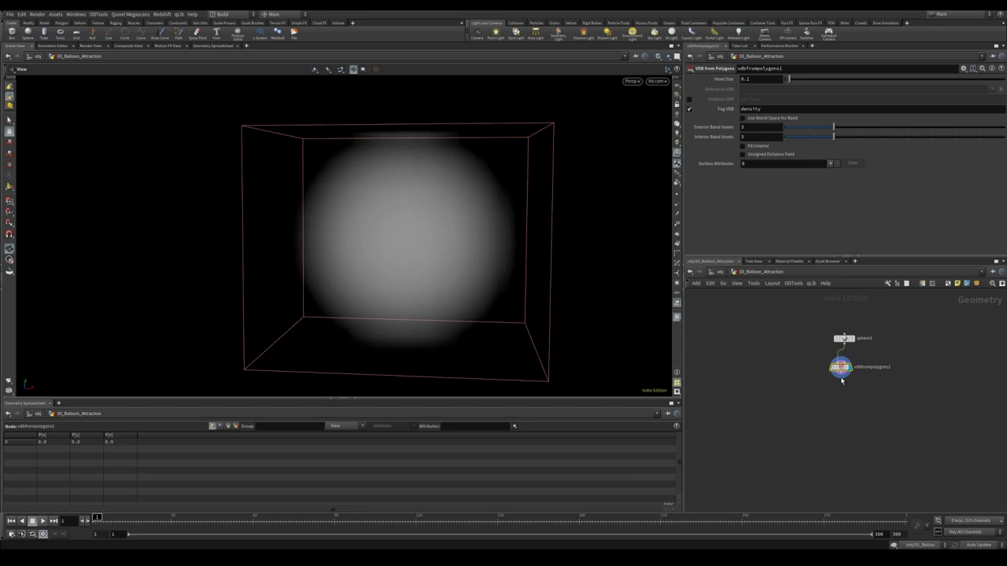
Step: Add a Scatter node after the VDB, display it, and set its force total count to 17
{"action": "key", "text": "Tab"}
{"action": "type", "text": "sca"}
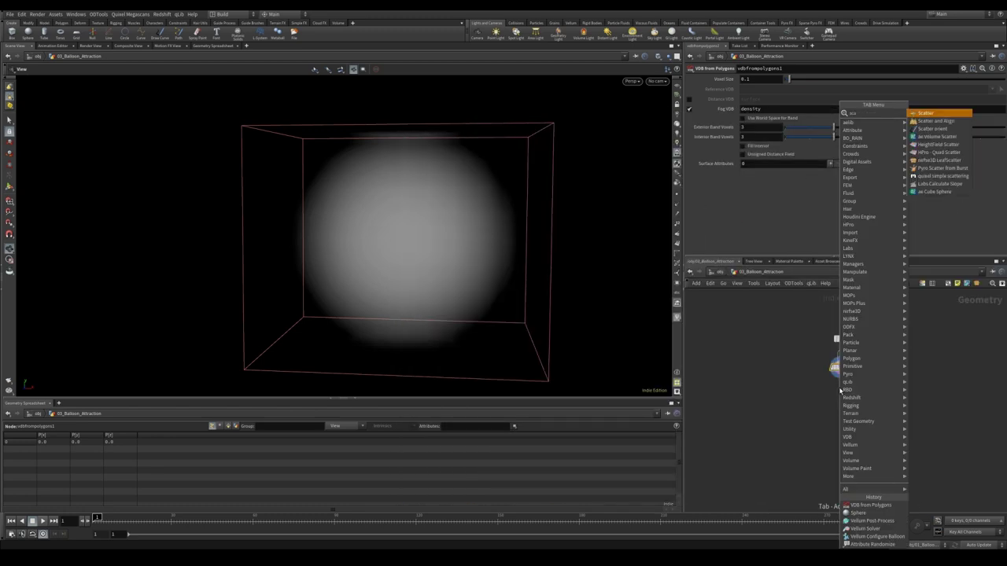
{"action": "key", "text": "Return"}
{"action": "left_click", "coordinate": [839, 388]}
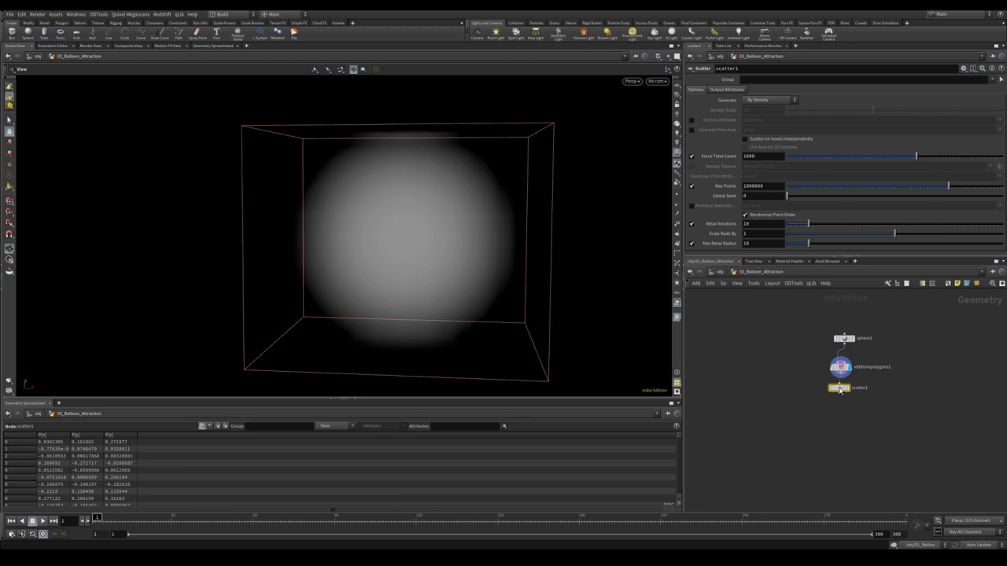
{"action": "left_click", "coordinate": [847, 388]}
{"action": "left_click_drag", "start_coordinate": [430, 229], "coordinate": [559, 209]}
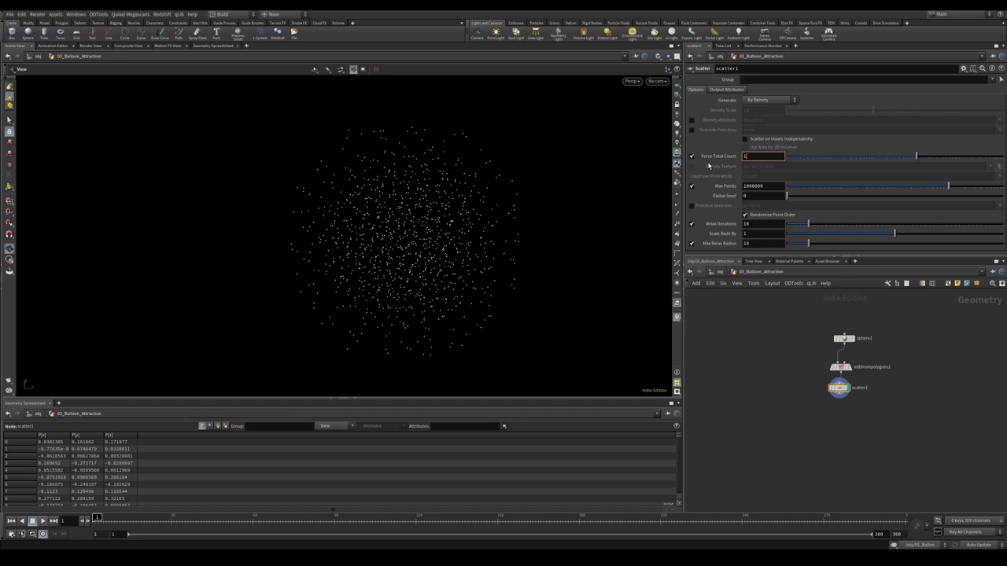
{"action": "type", "text": "7"}
{"action": "key", "text": "Return"}
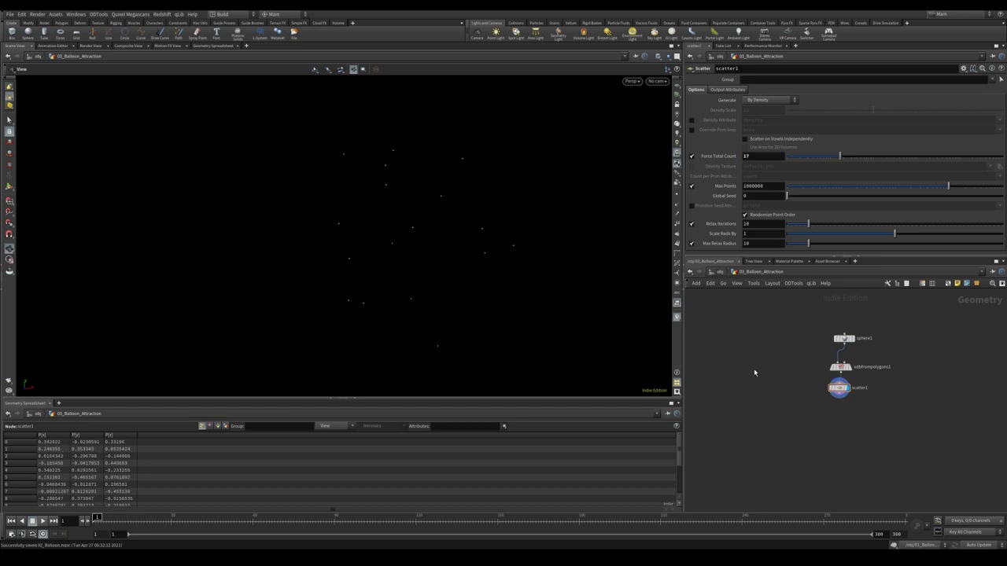
Step: Add a second Sphere node with polygon type, frequency 6 and uniform scale 0.1, and display it
{"action": "key", "text": "Tab"}
{"action": "type", "text": "sph"}
{"action": "key", "text": "Return"}
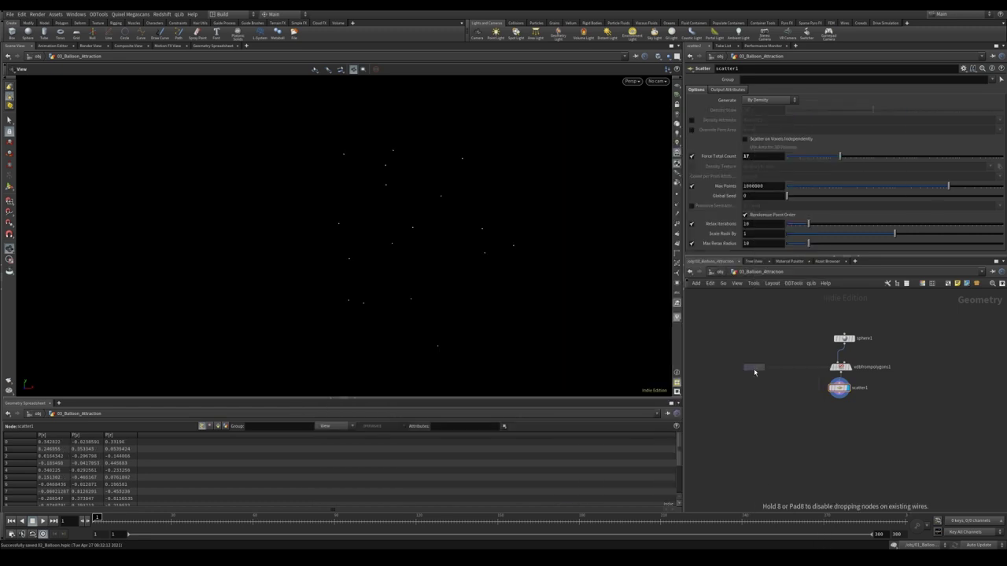
{"action": "left_click", "coordinate": [753, 368]}
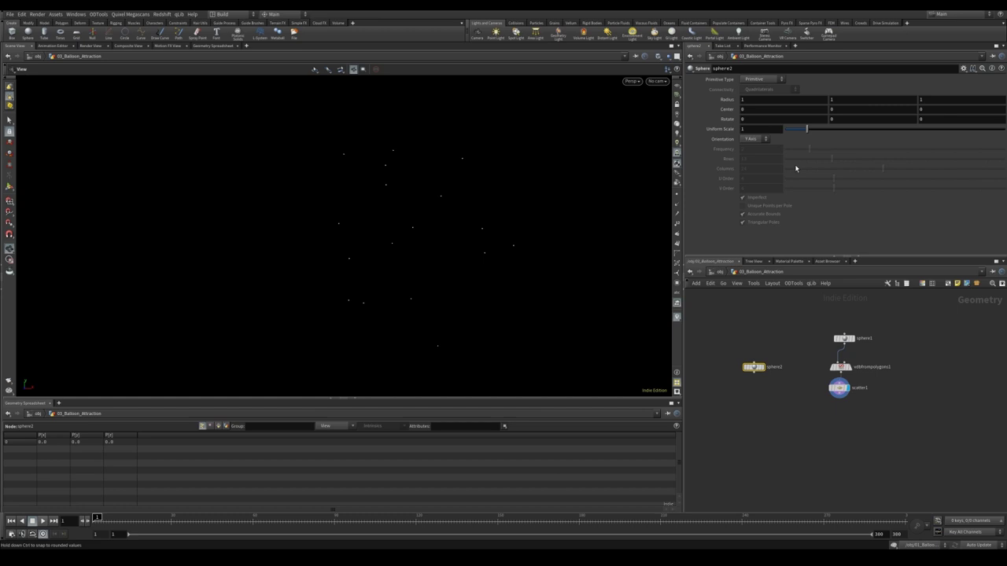
{"action": "left_click", "coordinate": [766, 81]}
{"action": "left_click", "coordinate": [760, 89]}
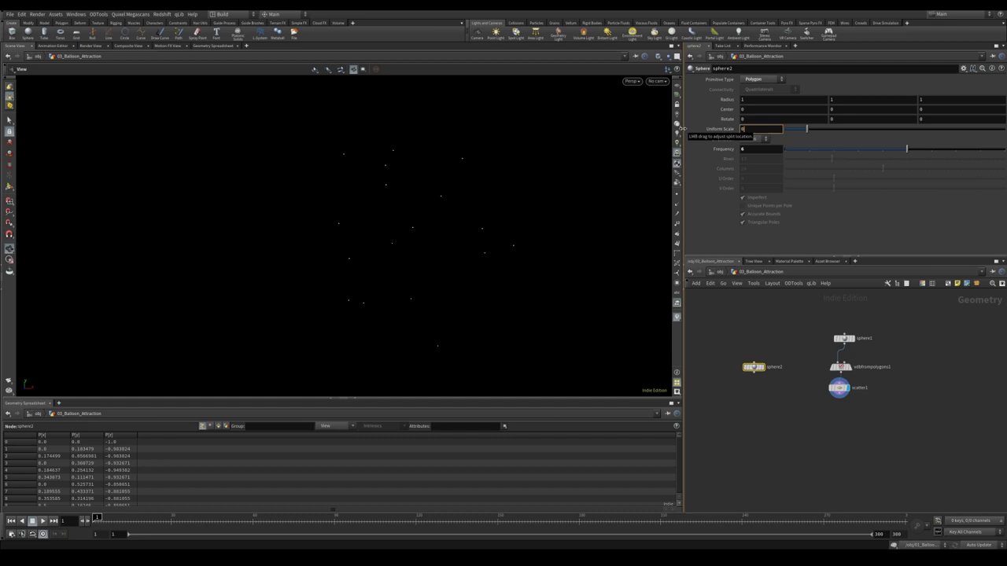
{"action": "left_click_drag", "start_coordinate": [731, 355], "coordinate": [730, 354]}
{"action": "key", "text": "r"}
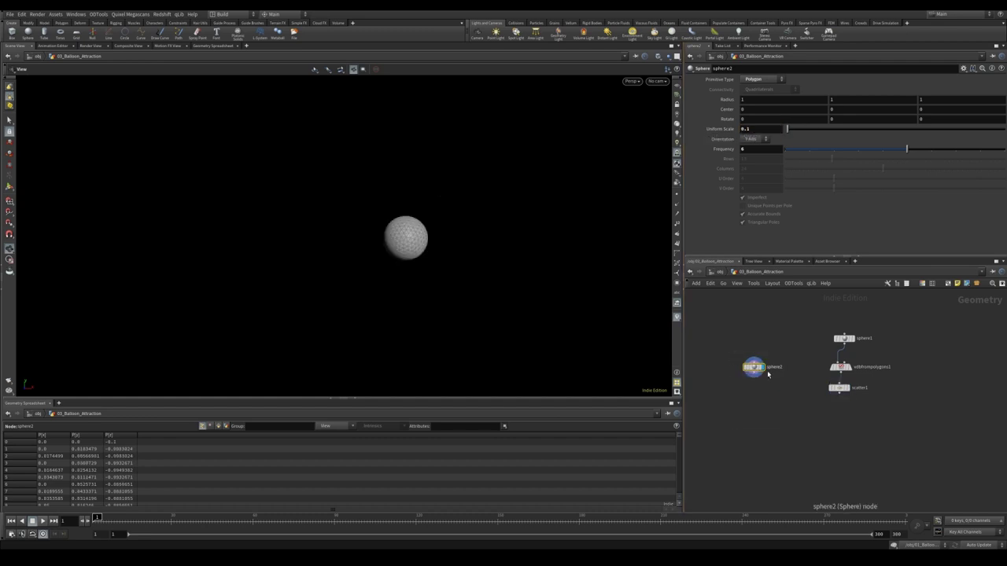
Step: Add a Copy to Points node that copies sphere2 onto the scattered points, and display it
{"action": "key", "text": "Tab"}
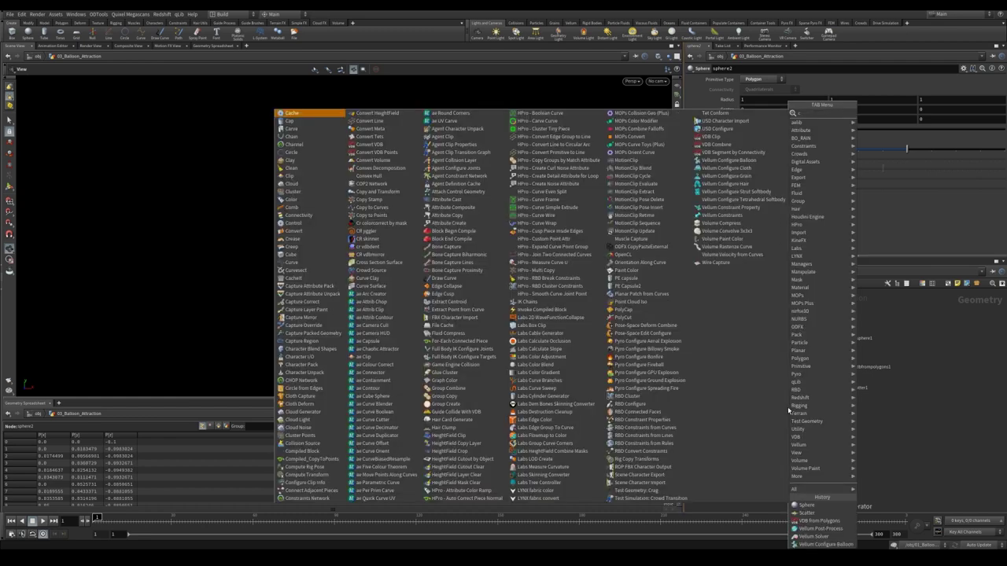
{"action": "type", "text": "copy to"}
{"action": "key", "text": "Down"}
{"action": "key", "text": "Return"}
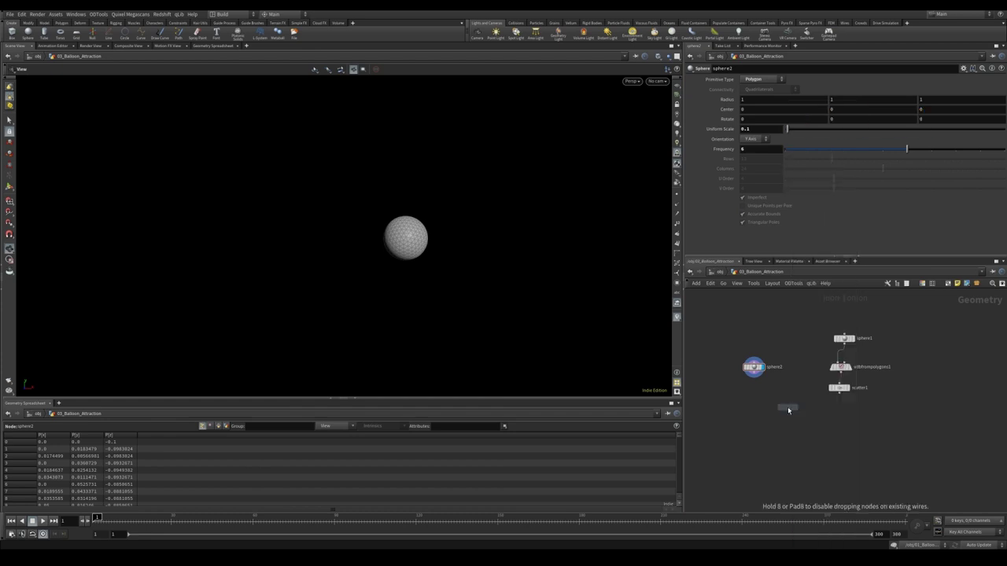
{"action": "left_click", "coordinate": [823, 427]}
{"action": "left_click_drag", "start_coordinate": [753, 367], "coordinate": [761, 371]}
{"action": "left_click_drag", "start_coordinate": [760, 379], "coordinate": [801, 423]}
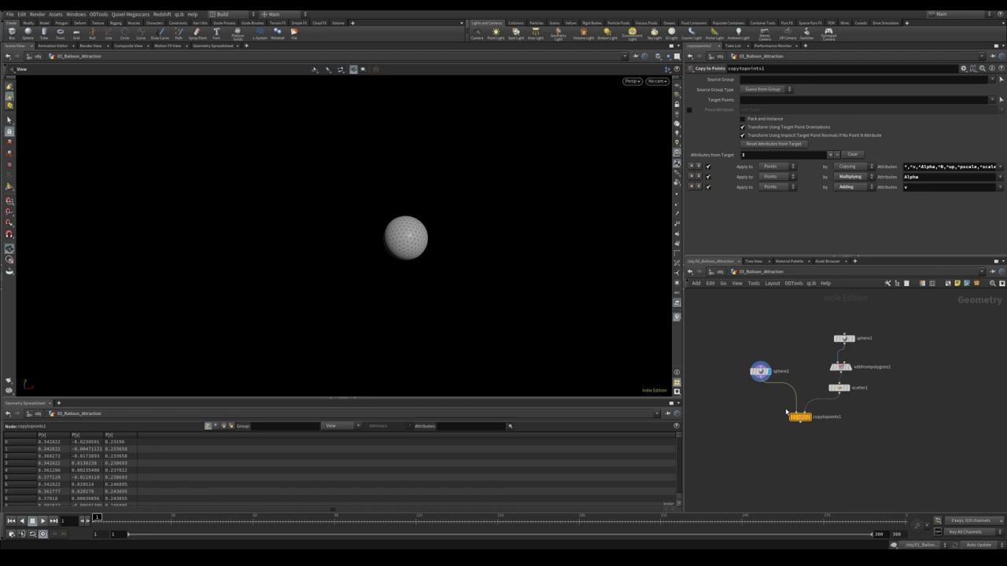
{"action": "left_click", "coordinate": [808, 418]}
{"action": "mouse_move", "coordinate": [486, 246]}
{"action": "left_mouse_down", "text": "alt"}
{"action": "mouse_move", "coordinate": [451, 232]}
{"action": "mouse_move", "coordinate": [423, 268]}
{"action": "mouse_move", "coordinate": [483, 227]}
{"action": "left_mouse_up", "text": "alt"}
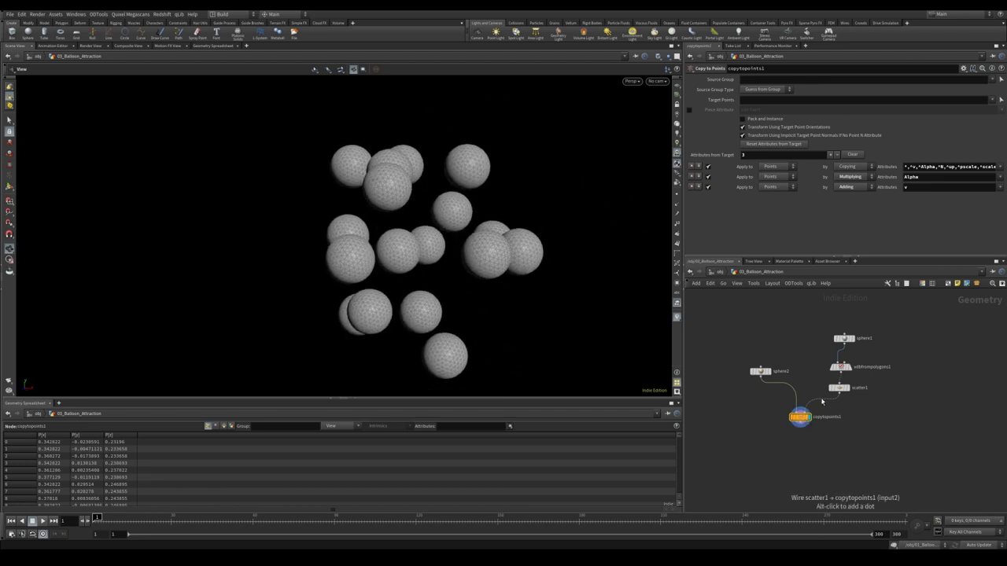
Step: Insert an Attribute Randomize between the Scatter and Copy to Points nodes, randomizing pscale with a minimum value of 0.4
{"action": "key", "text": "Tab"}
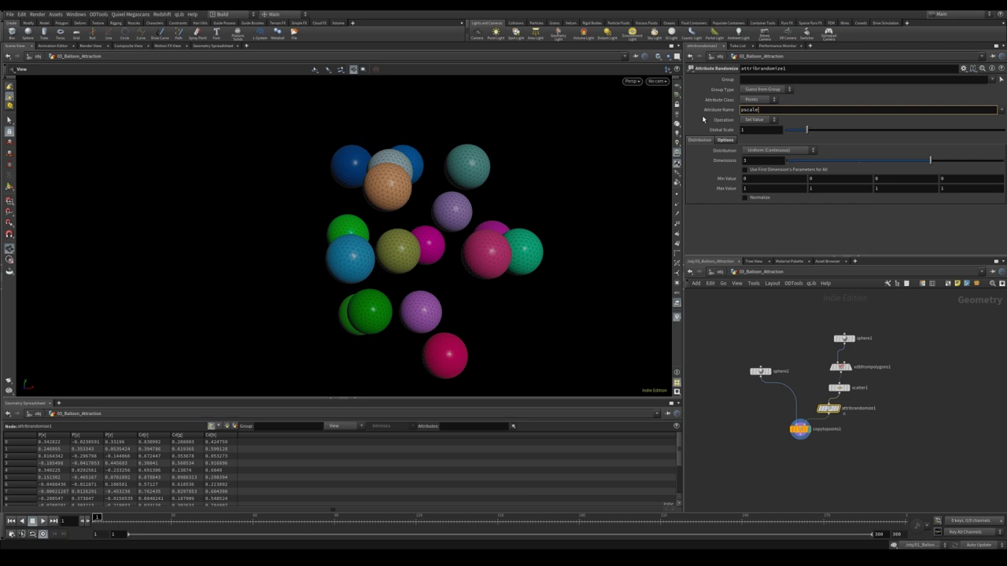
{"action": "key", "text": "Return"}
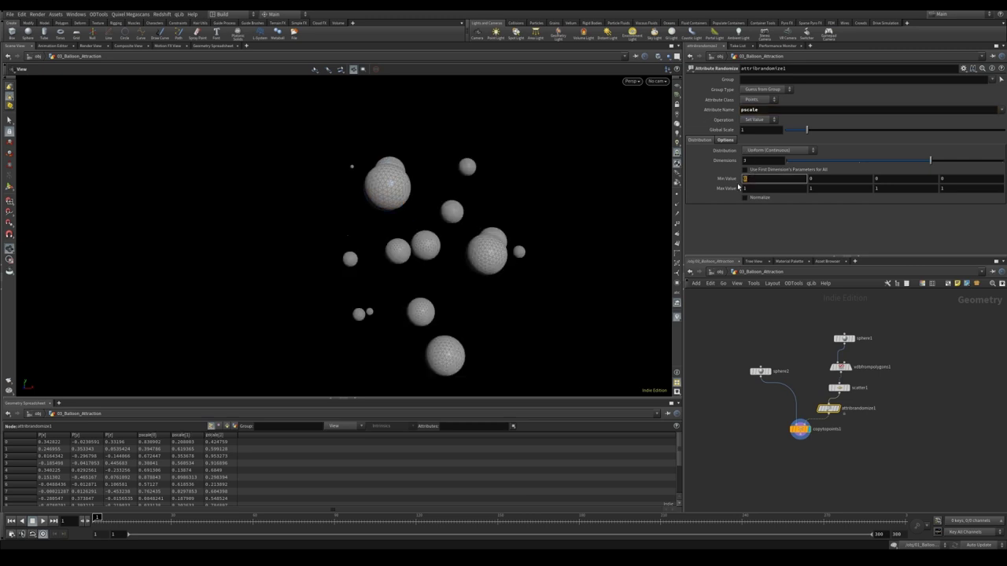
{"action": "type", "text": "0.4"}
{"action": "key", "text": "Return"}
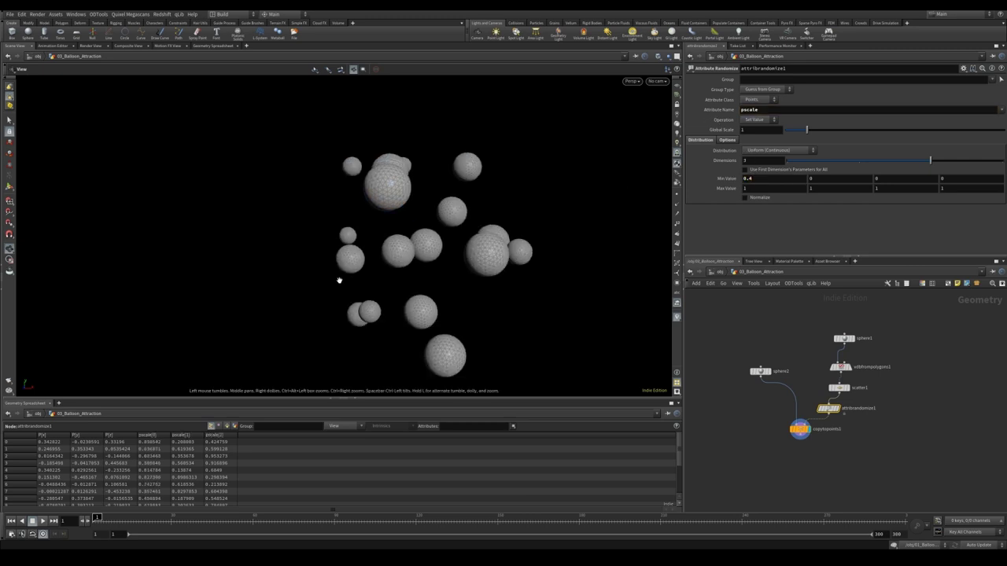
Step: Lay out sphere1, the VDB, Scatter and Attribute Randomize nodes in one aligned column
{"action": "left_click_drag", "start_coordinate": [373, 163], "coordinate": [328, 170]}
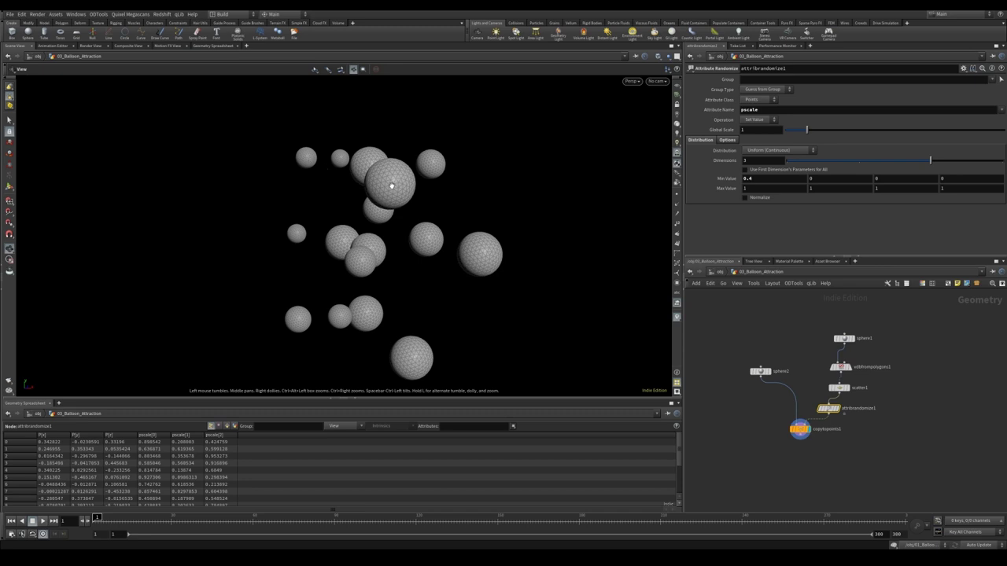
{"action": "middle_click_drag", "start_coordinate": [809, 352], "coordinate": [799, 321]}
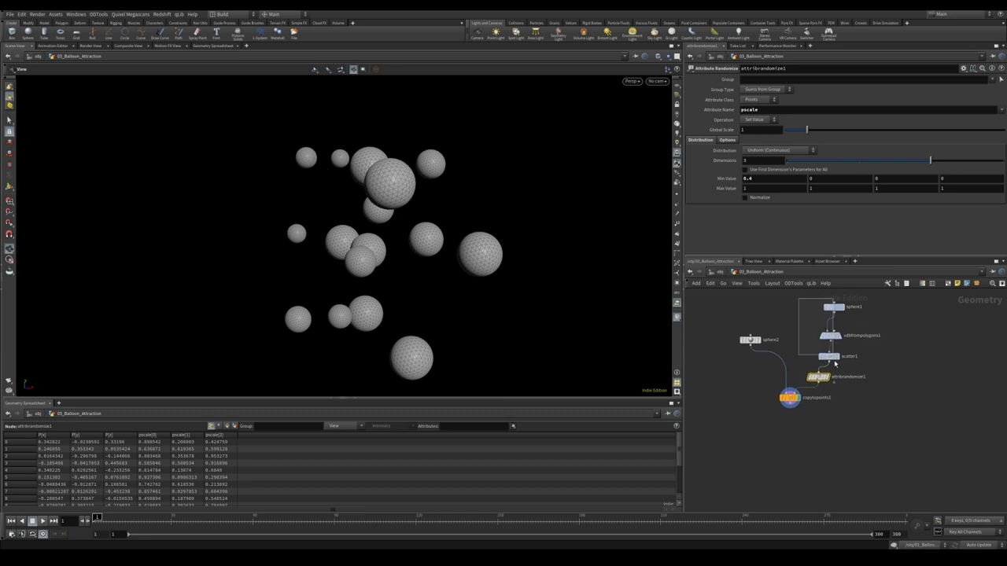
{"action": "left_click_drag", "start_coordinate": [834, 364], "coordinate": [834, 388]}
{"action": "key", "text": "l"}
Step: Add a Vellum Configure Balloon setup below the Copy to Points node and connect it
{"action": "left_click", "coordinate": [796, 435]}
{"action": "key", "text": "Tab"}
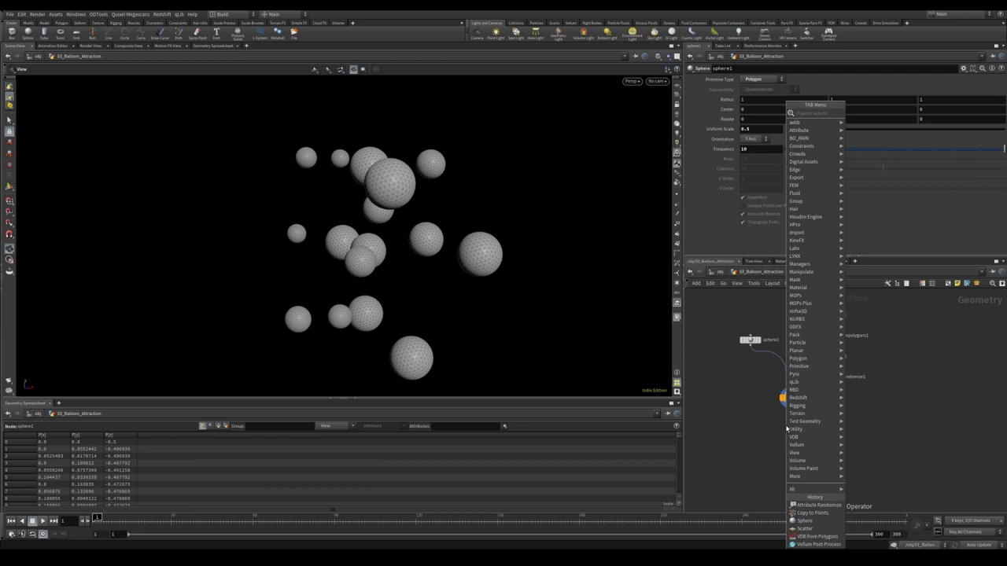
{"action": "type", "text": "vell bal"}
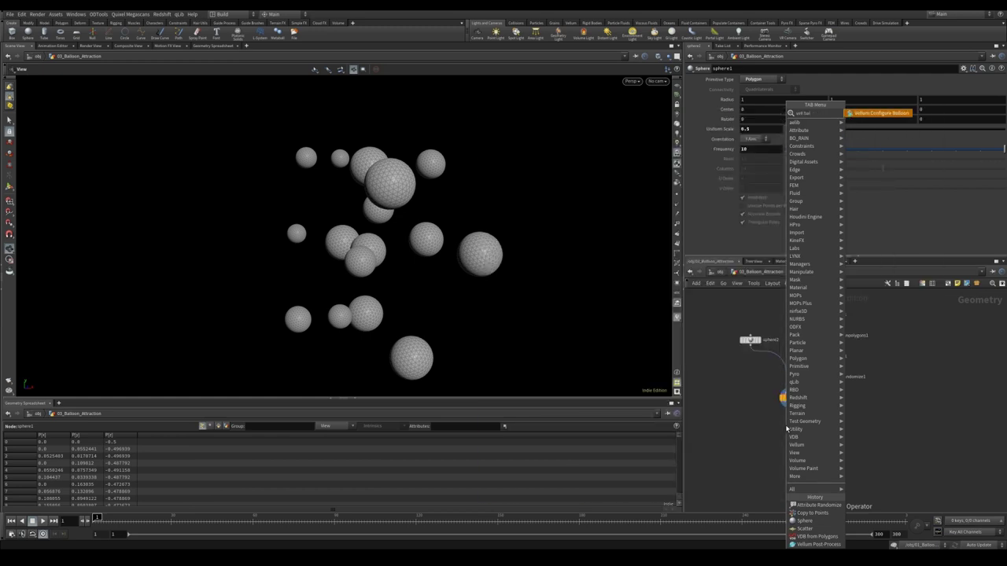
{"action": "key", "text": "Return"}
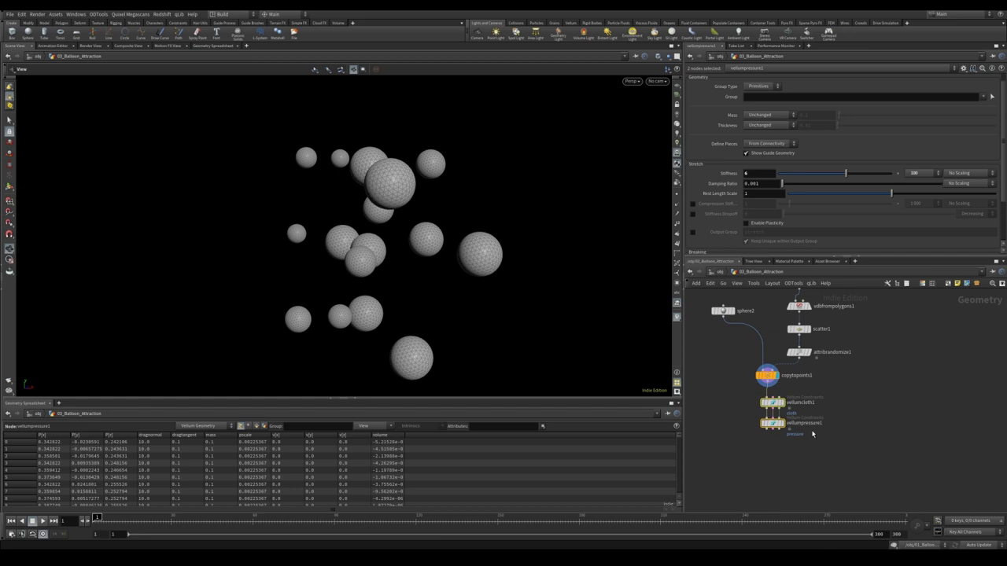
Step: Set the cloth constraint's stretch stiffness to 1 and its bend stiffness multiplier to 0.001
{"action": "left_click", "coordinate": [803, 406]}
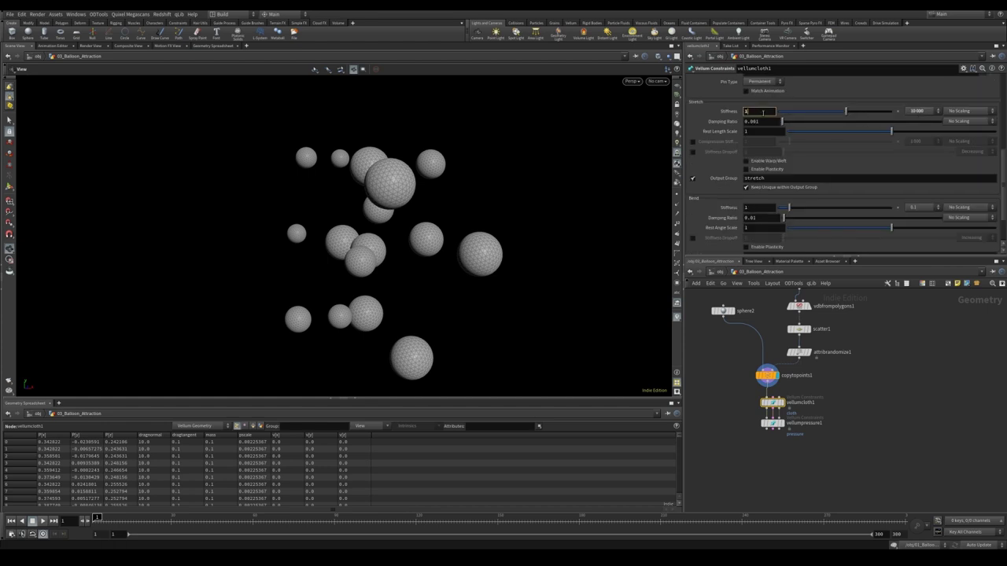
{"action": "left_click", "coordinate": [915, 207]}
{"action": "left_click", "coordinate": [916, 318]}
Step: Set the pressure constraint's stretch stiffness to 1 with a multiplier of 1e+10
{"action": "left_click_drag", "start_coordinate": [728, 442], "coordinate": [786, 413]}
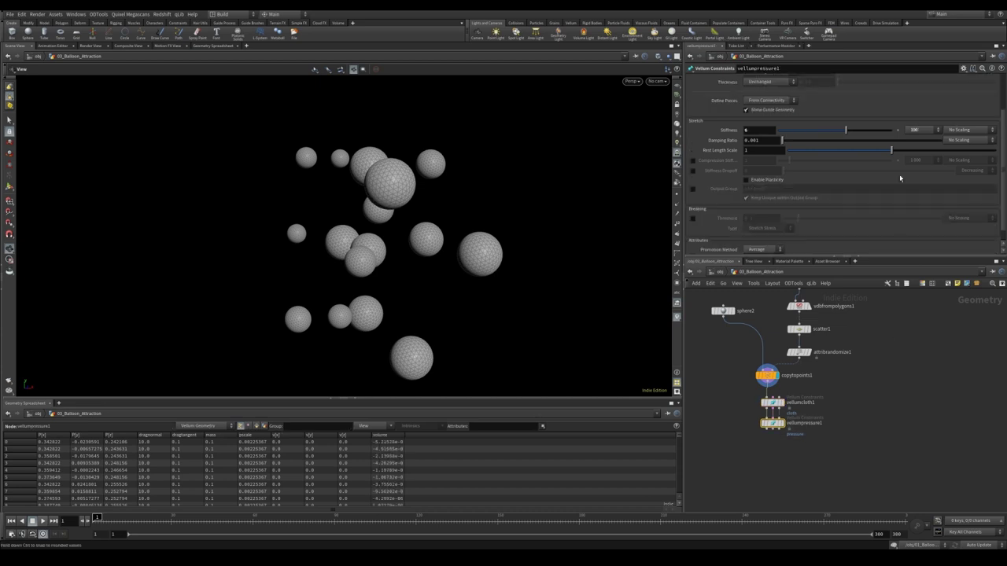
{"action": "left_click", "coordinate": [916, 129]}
{"action": "left_click", "coordinate": [927, 140]}
{"action": "key", "text": "Return"}
Step: Add and display a Vellum Solver after the pressure constraint, with 4 substeps and gravity set to 0
{"action": "key", "text": "Tab"}
{"action": "type", "text": "vellumsol"}
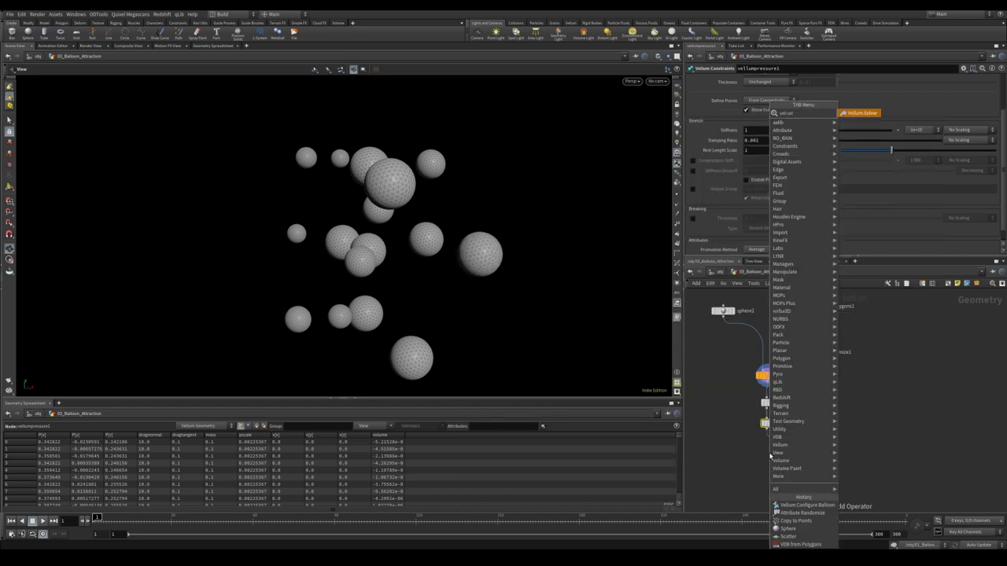
{"action": "key", "text": "Return"}
{"action": "left_click", "coordinate": [774, 454]}
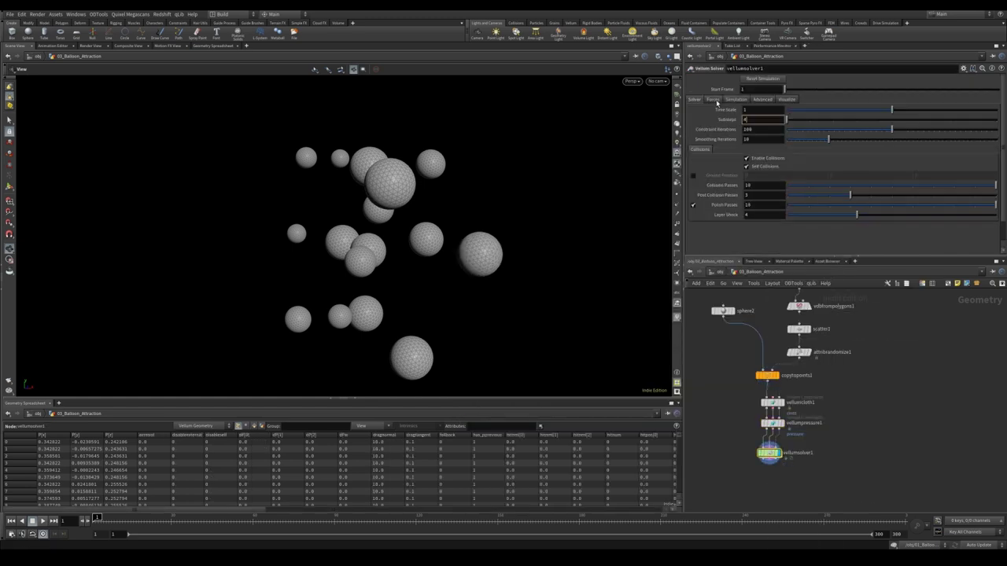
{"action": "left_click", "coordinate": [714, 99]}
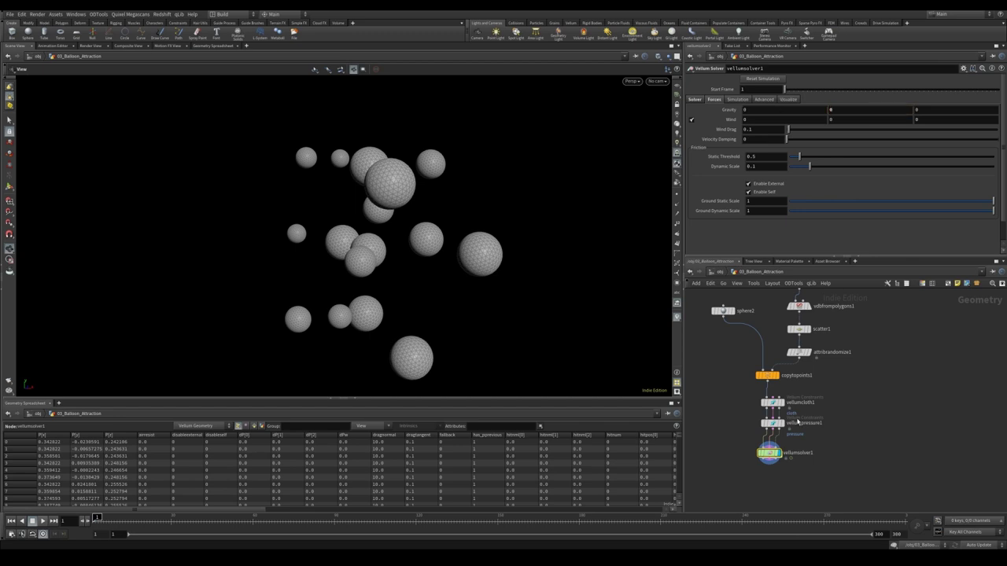
Step: Inside the Vellum Solver, add a POP Attract node and wire it into force_output
{"action": "double_click", "coordinate": [767, 456]}
{"action": "key", "text": "Tab"}
{"action": "type", "text": "attr"}
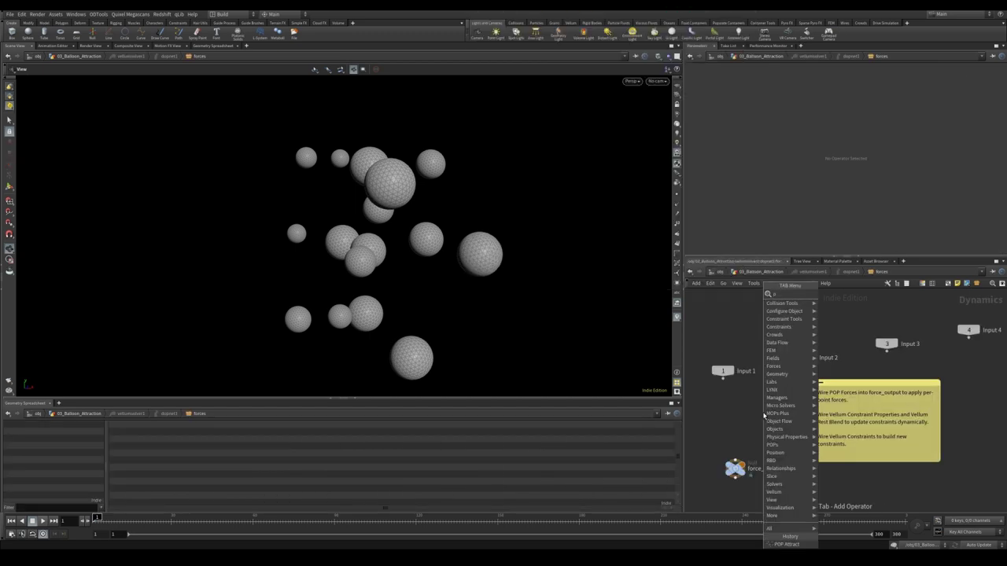
{"action": "key", "text": "Return"}
{"action": "left_click", "coordinate": [763, 415]}
{"action": "left_click_drag", "start_coordinate": [764, 415], "coordinate": [733, 415]}
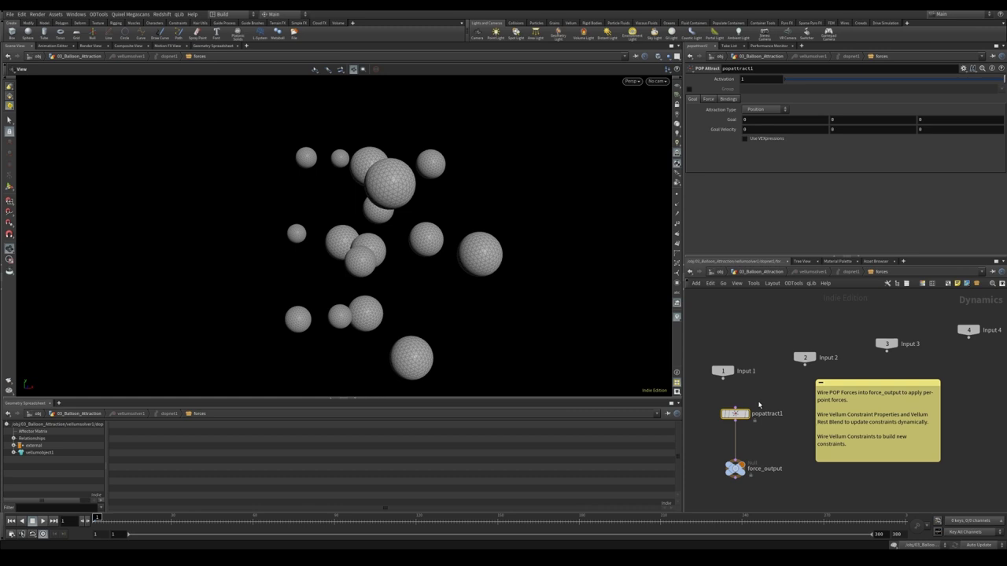
{"action": "left_click_drag", "start_coordinate": [730, 409], "coordinate": [730, 422]}
Step: Play the attraction simulation, stop it, go to frame 26 and save the scene
{"action": "left_click_drag", "start_coordinate": [433, 211], "coordinate": [453, 165]}
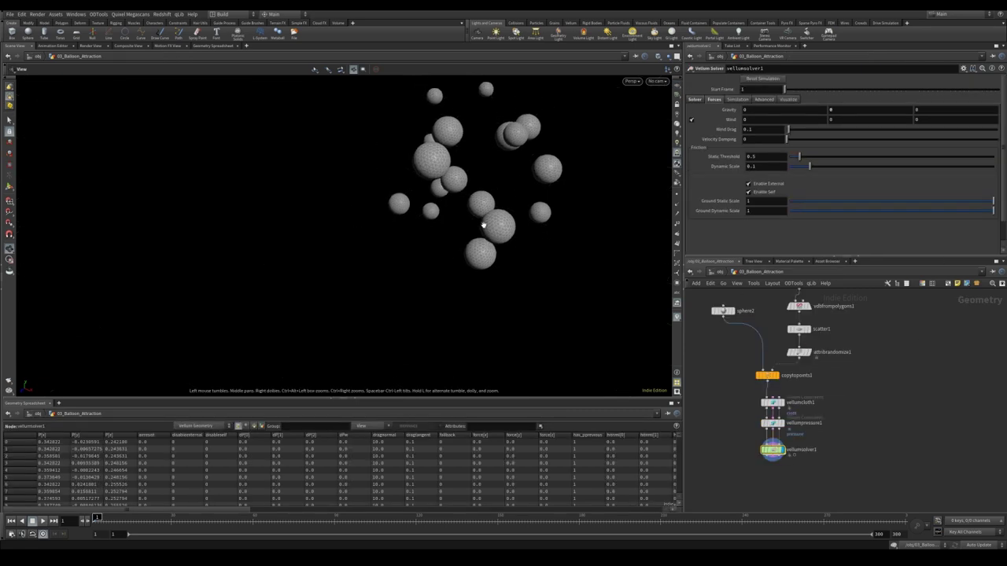
{"action": "left_click", "coordinate": [42, 521]}
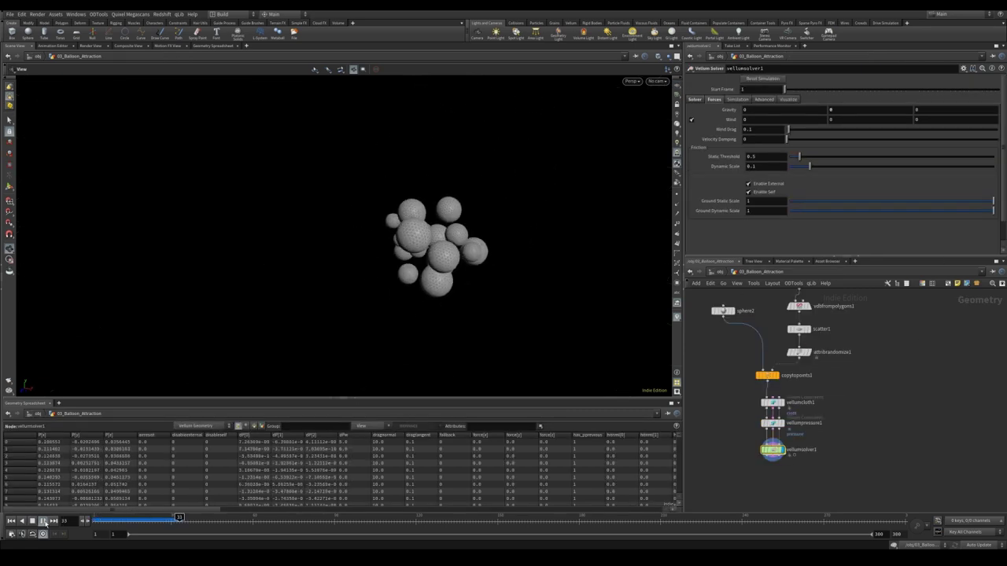
{"action": "left_click", "coordinate": [44, 522]}
{"action": "left_click_drag", "start_coordinate": [162, 520], "coordinate": [161, 520]}
{"action": "key", "text": "ctrl+s"}
{"action": "right_click_drag", "start_coordinate": [474, 223], "coordinate": [575, 207]}
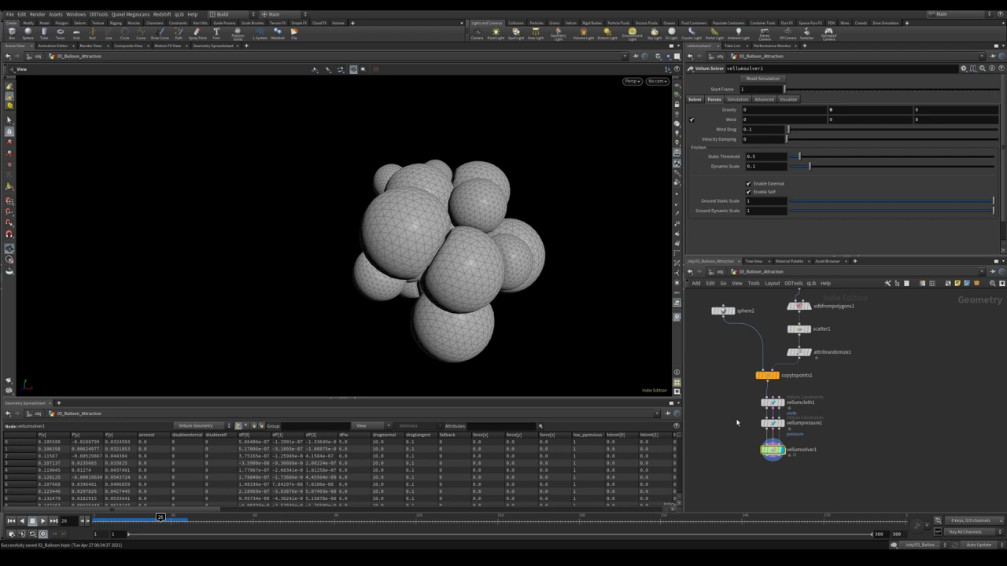
Step: Check the pressure and cloth constraints, and add a displayed Vellum Post-Process node after the solver
{"action": "left_click", "coordinate": [772, 423]}
{"action": "left_click", "coordinate": [777, 402]}
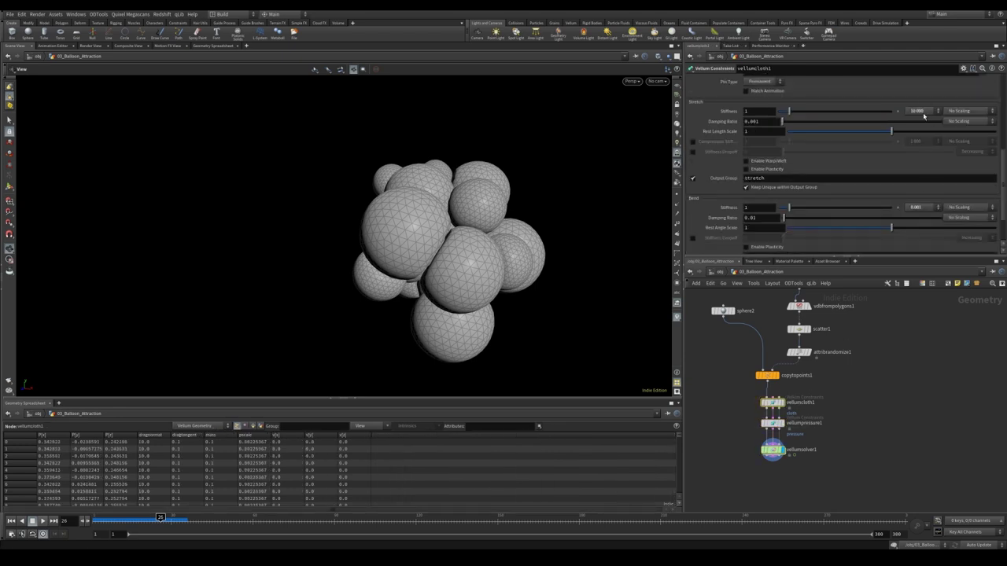
{"action": "middle_click_drag", "start_coordinate": [834, 452], "coordinate": [837, 424]}
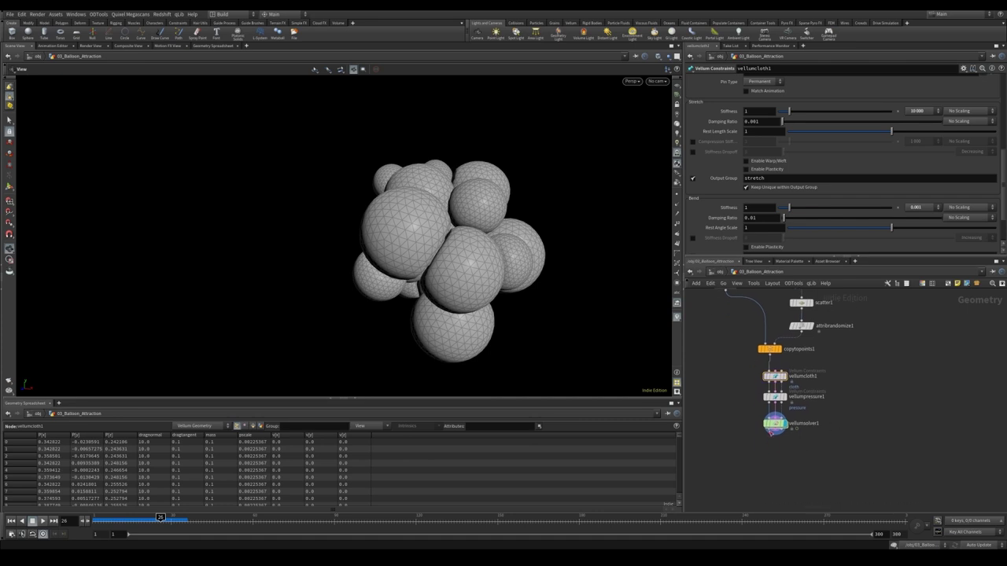
{"action": "key", "text": "Tab"}
{"action": "type", "text": "vell p"}
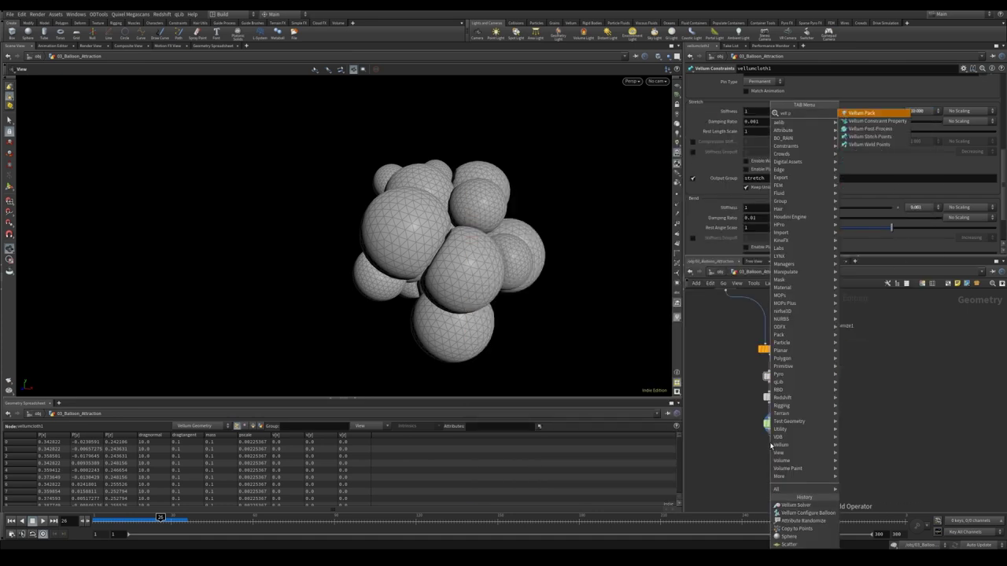
{"action": "type", "text": "o"}
{"action": "key", "text": "Return"}
{"action": "left_click", "coordinate": [771, 446]}
{"action": "key", "text": "r"}
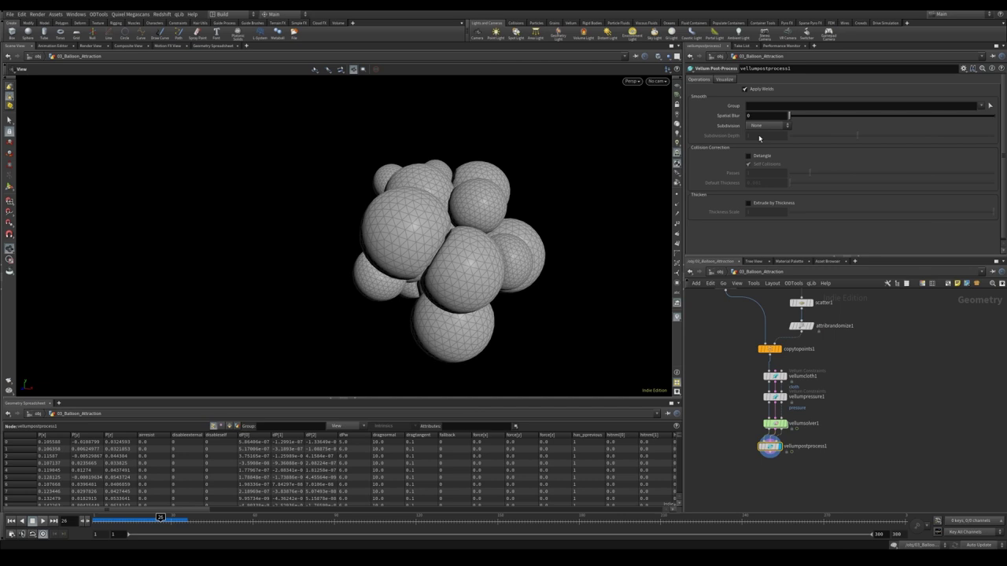
Step: In the Vellum Post-Process node, set spatial blur to 0.2, subdivision to Loop, and enable Extrude by Thickness
{"action": "type", "text": "0.2"}
{"action": "key", "text": "Return"}
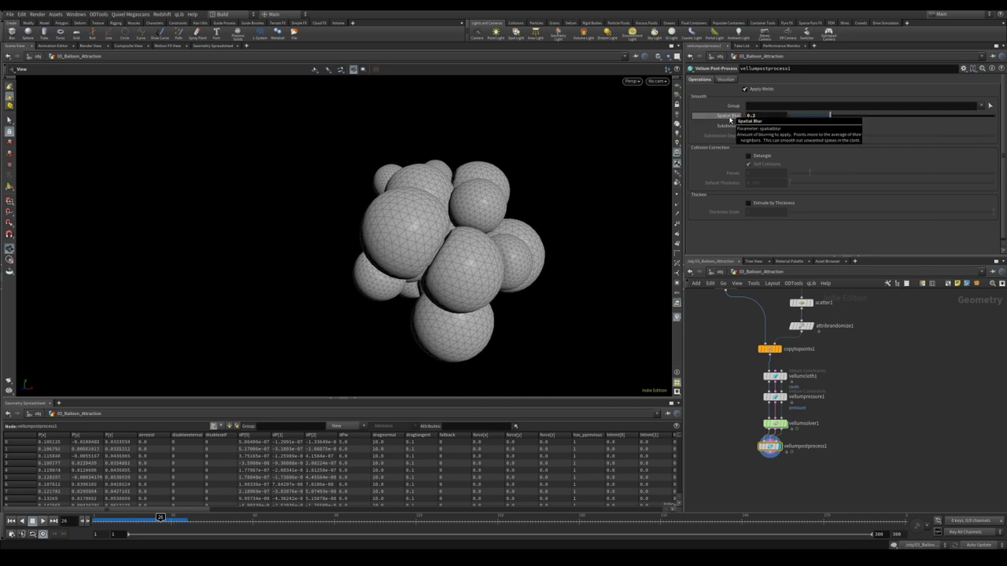
{"action": "left_click", "coordinate": [767, 125]}
{"action": "left_click", "coordinate": [763, 136]}
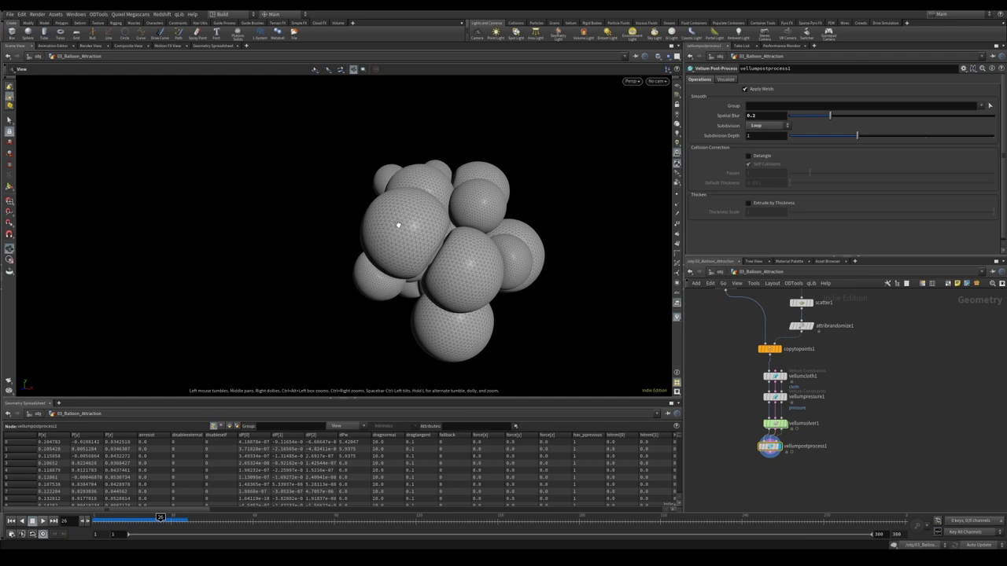
{"action": "left_click", "coordinate": [771, 206]}
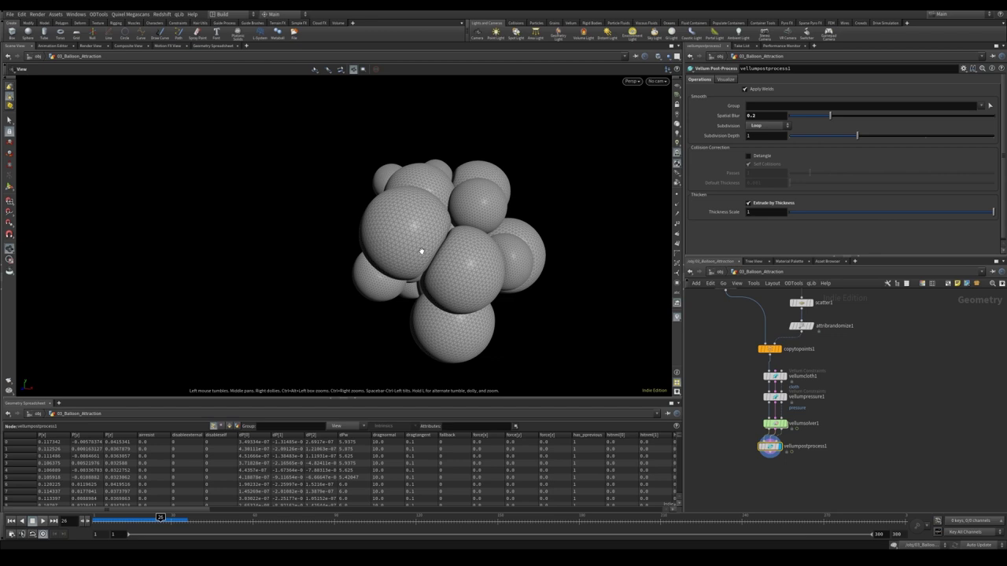
{"action": "scroll", "coordinate": [422, 252], "scroll_direction": "up", "scroll_amount": 5}
{"action": "left_click_drag", "start_coordinate": [494, 212], "coordinate": [498, 230]}
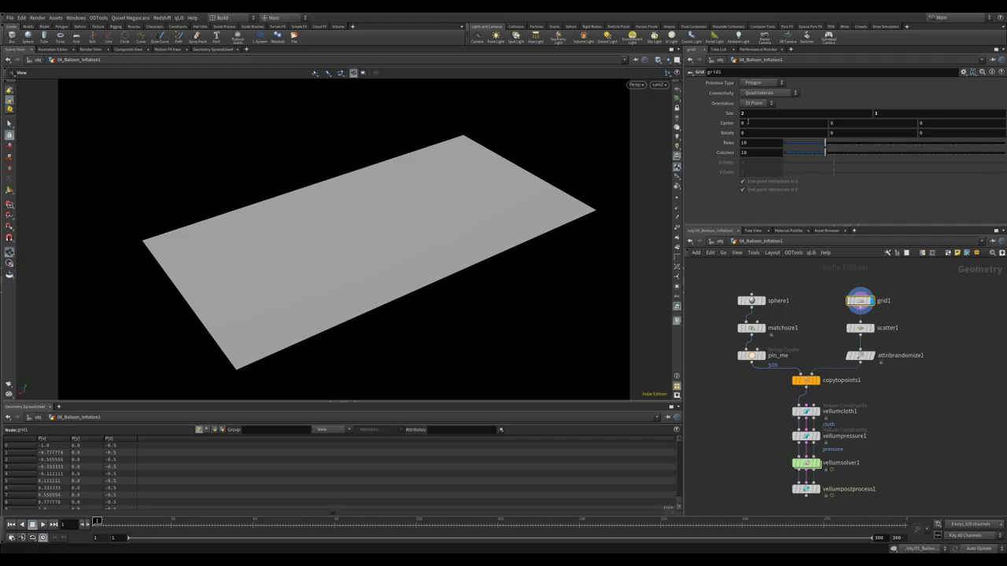
Step: In the 04_Balloon_Inflation1 network, display and examine the Scatter and Attribute Randomize nodes
{"action": "left_click", "coordinate": [871, 328]}
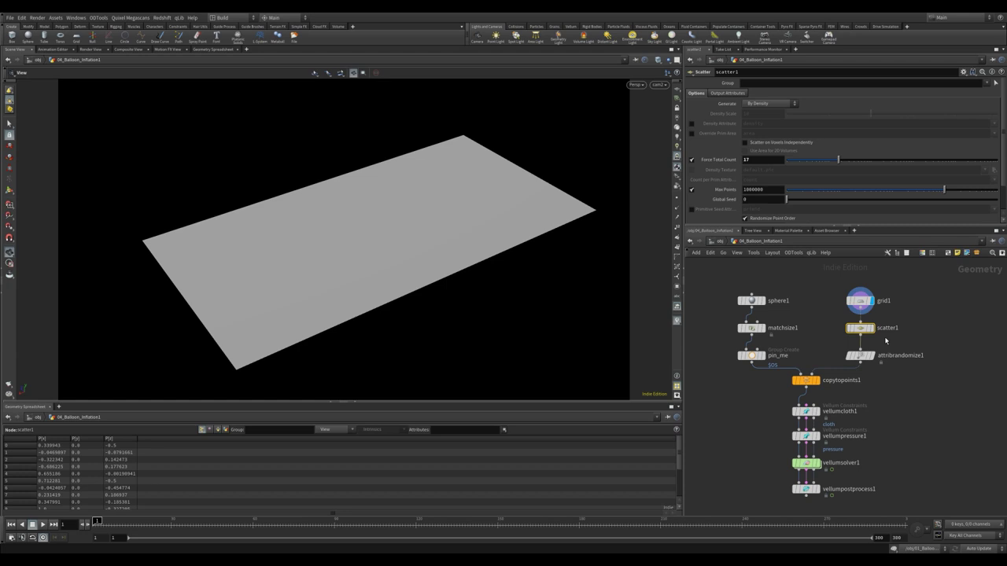
{"action": "middle_click_drag", "start_coordinate": [903, 388], "coordinate": [894, 375]}
{"action": "left_click", "coordinate": [851, 344]}
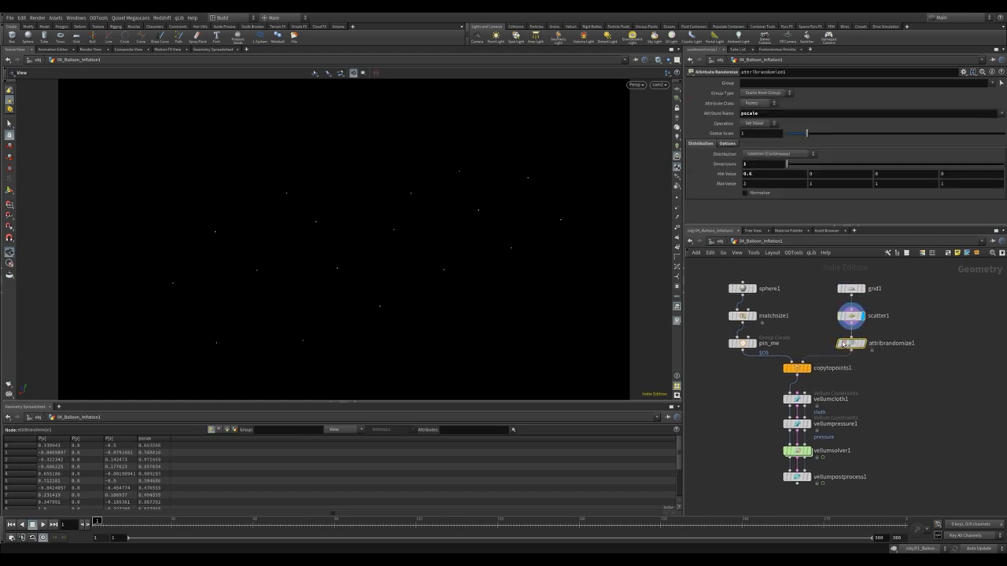
{"action": "left_click", "coordinate": [863, 343]}
Step: Display sphere1, matchsize1 and the pin_me group in turn, and examine the pinned point at the sphere's base
{"action": "left_click", "coordinate": [742, 289]}
{"action": "left_click", "coordinate": [754, 289]}
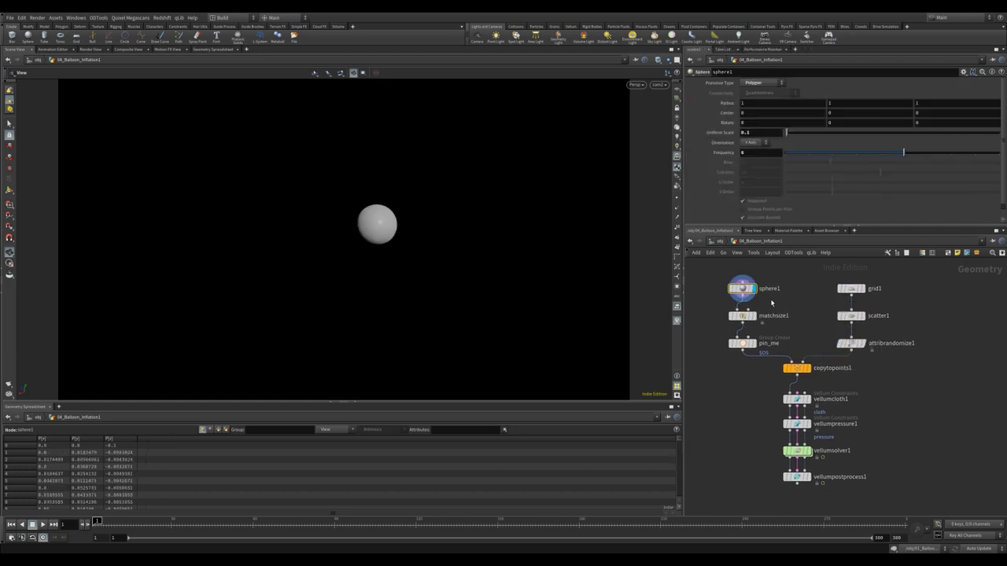
{"action": "left_click_drag", "start_coordinate": [762, 316], "coordinate": [762, 317]}
{"action": "key", "text": "r"}
{"action": "left_click_drag", "start_coordinate": [707, 334], "coordinate": [748, 352]}
{"action": "key", "text": "r"}
{"action": "middle_click_drag", "start_coordinate": [751, 375], "coordinate": [737, 373]}
{"action": "left_click_drag", "start_coordinate": [383, 210], "coordinate": [377, 171]}
{"action": "right_click_drag", "start_coordinate": [378, 171], "coordinate": [491, 167]}
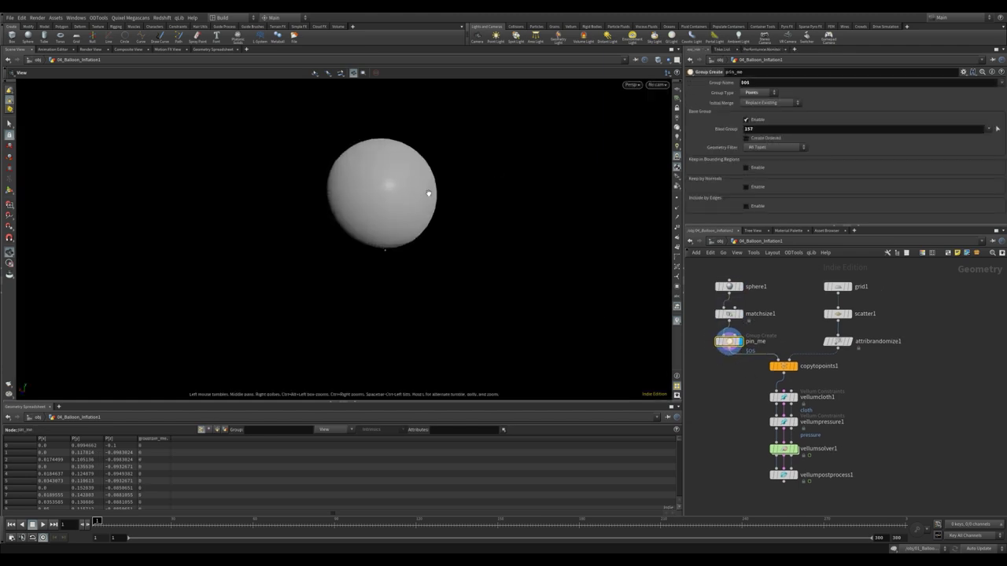
{"action": "left_click_drag", "start_coordinate": [427, 194], "coordinate": [401, 215]}
{"action": "scroll", "coordinate": [390, 228], "scroll_direction": "down", "scroll_amount": 4}
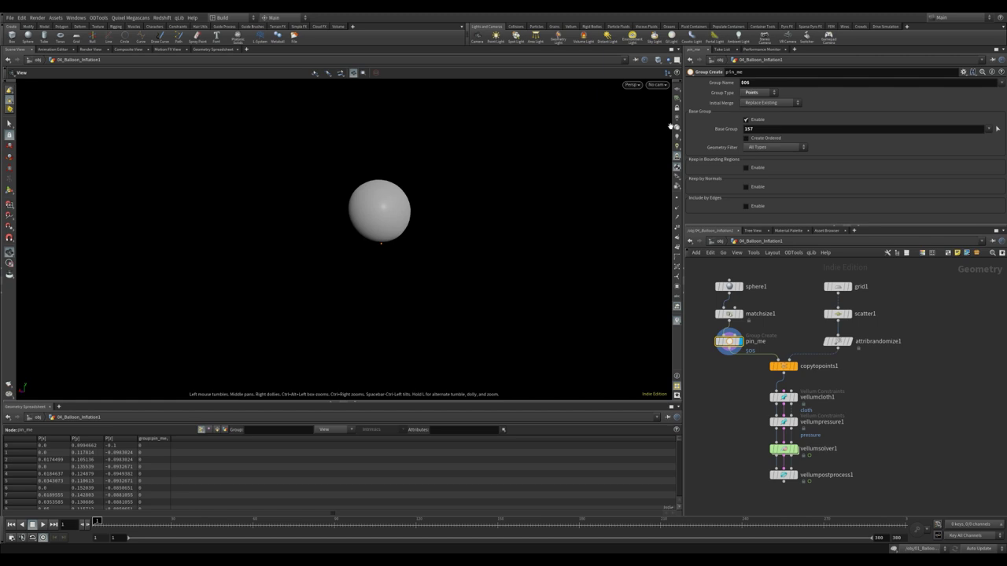
Step: Look through cam2 and display the Copy to Points node
{"action": "left_click", "coordinate": [656, 84]}
{"action": "left_click", "coordinate": [663, 130]}
{"action": "left_click", "coordinate": [795, 366]}
{"action": "left_click", "coordinate": [784, 366]}
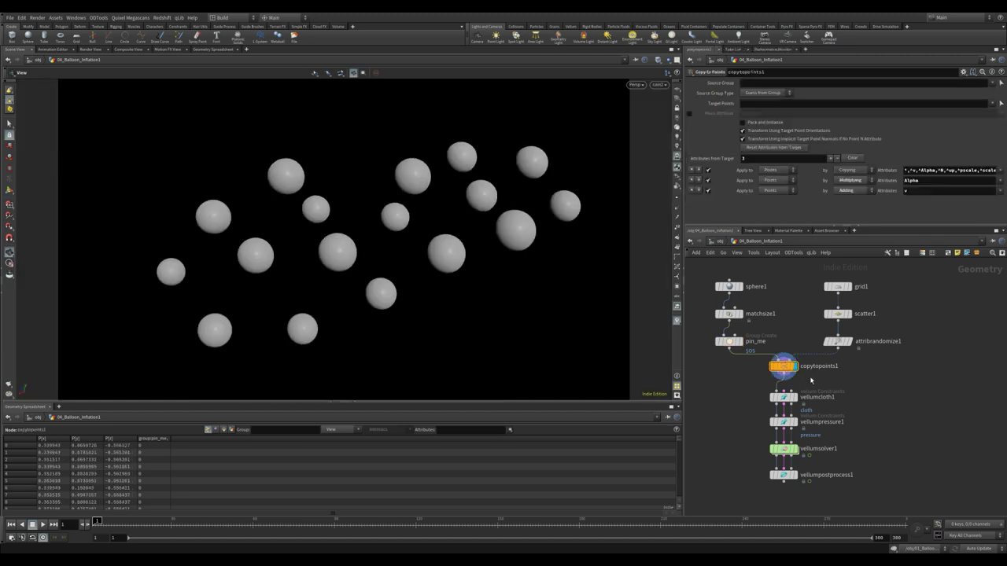
Step: Display the Vellum Post-Process node and examine the cloth constraint's pin points and stretch settings
{"action": "middle_click_drag", "start_coordinate": [815, 395], "coordinate": [806, 371]}
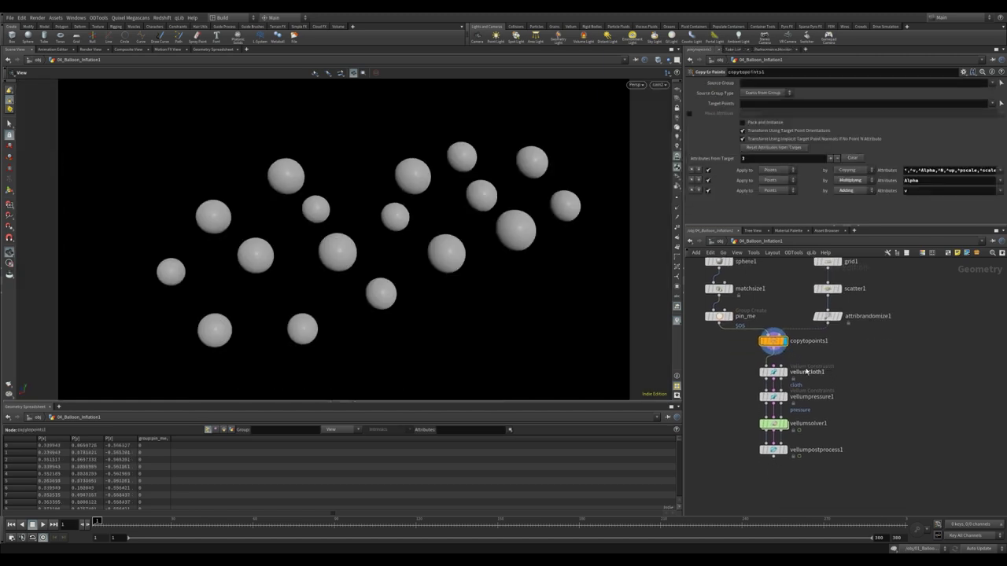
{"action": "left_click_drag", "start_coordinate": [746, 356], "coordinate": [830, 365]}
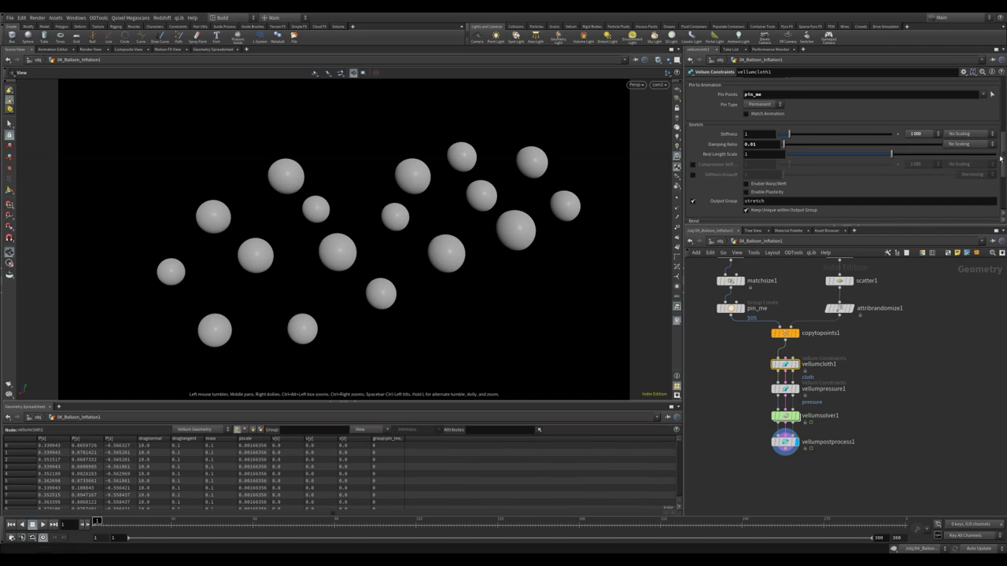
{"action": "scroll", "coordinate": [1001, 158], "scroll_direction": "up", "scroll_amount": 2}
{"action": "mouse_move", "coordinate": [1001, 158]}
{"action": "left_mouse_down"}
{"action": "mouse_move", "coordinate": [1002, 190]}
{"action": "mouse_move", "coordinate": [1004, 168]}
{"action": "left_mouse_up"}
Step: Examine the pressure constraint's stretch settings and output group, and save the scene
{"action": "left_click", "coordinate": [784, 391]}
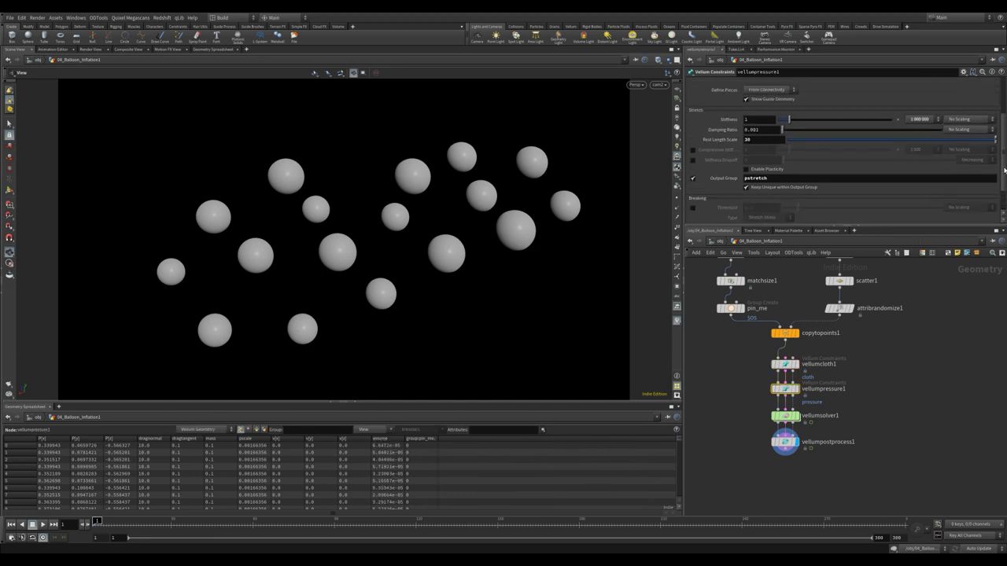
{"action": "key", "text": "ctrl+s"}
{"action": "double_click", "coordinate": [770, 178]}
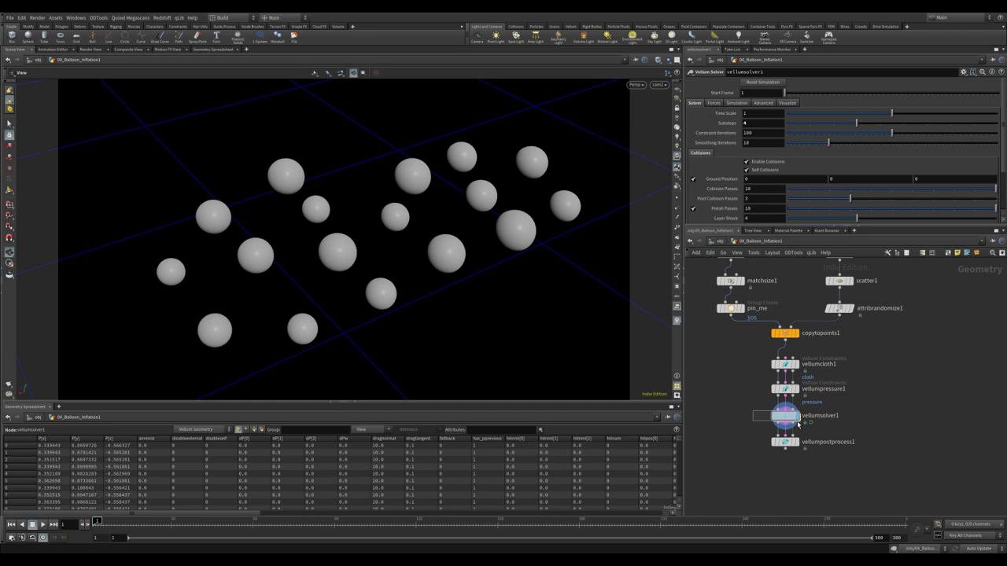
Step: Set the pressure constraint's rest length scale to 30 and display the Vellum Solver
{"action": "left_click", "coordinate": [786, 388]}
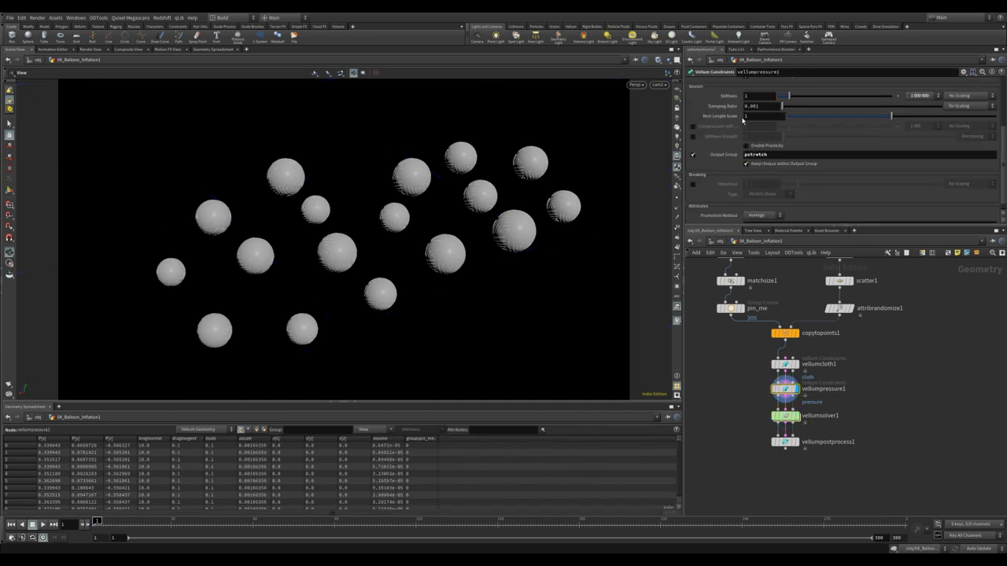
{"action": "type", "text": "30"}
{"action": "key", "text": "Return"}
{"action": "left_click", "coordinate": [785, 415]}
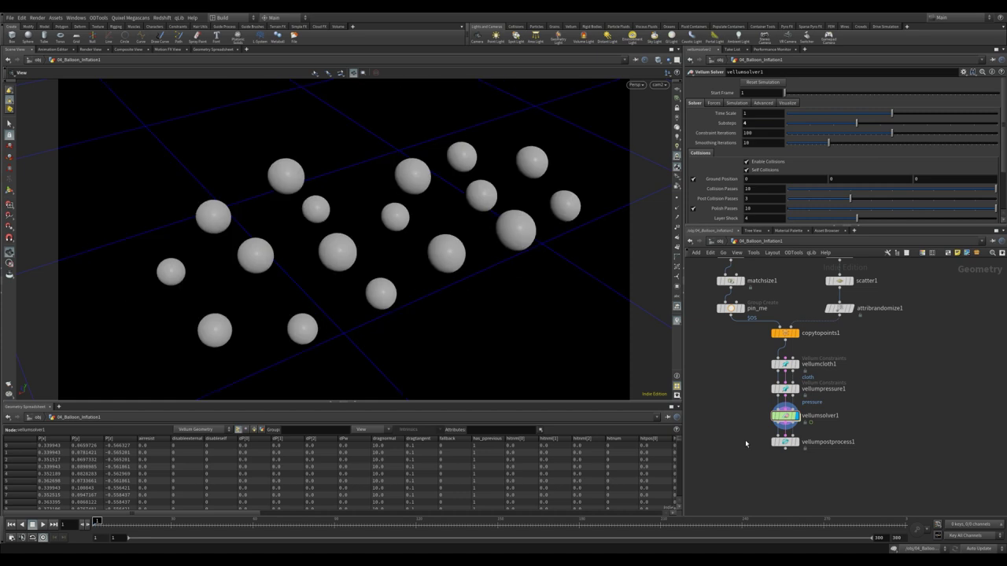
Step: Enter the Vellum Solver's forces network and examine the pstretch constraint property's animated rest length scale with the update mode set to Manual
{"action": "left_click", "coordinate": [778, 388]}
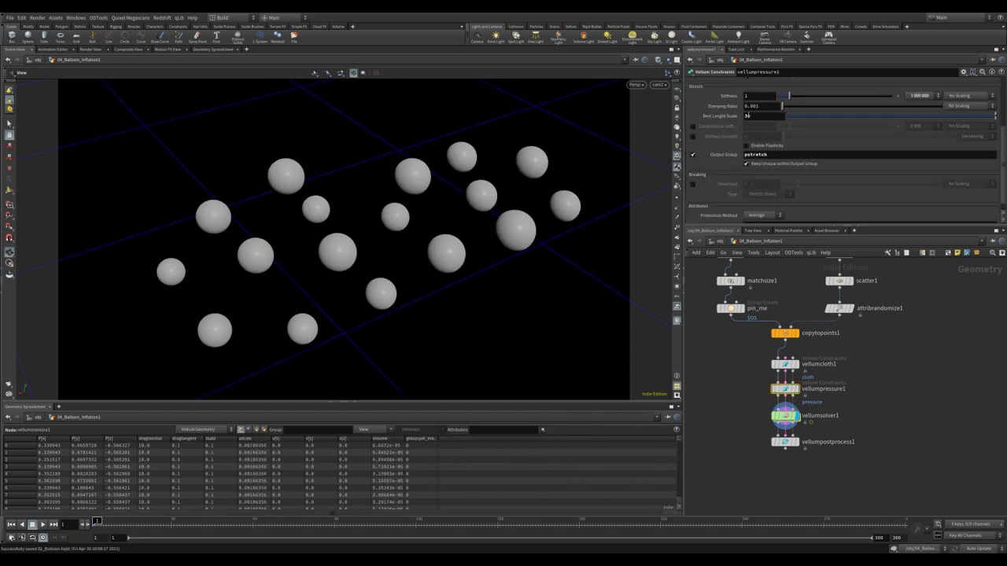
{"action": "double_click", "coordinate": [785, 415]}
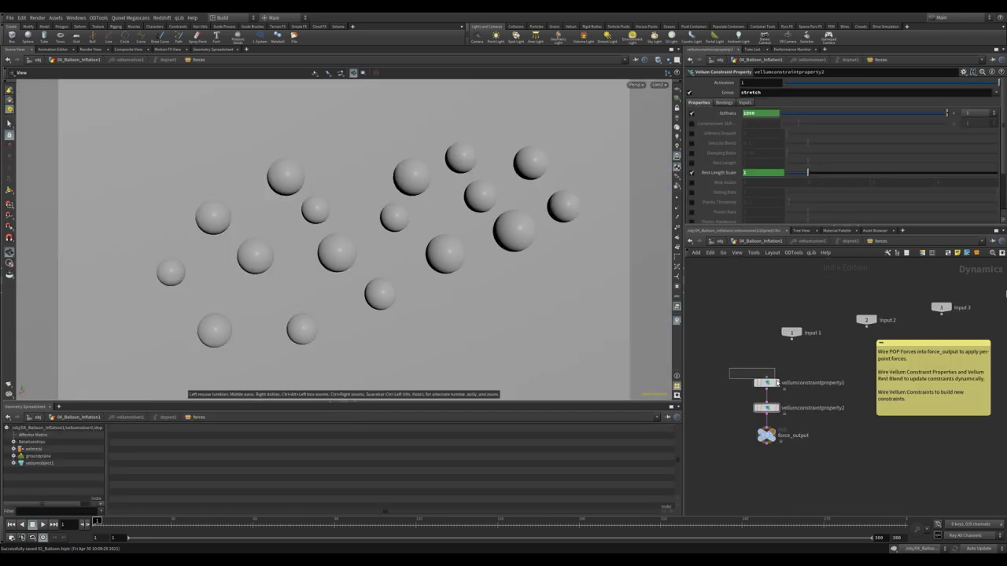
{"action": "left_click_drag", "start_coordinate": [775, 379], "coordinate": [778, 385]}
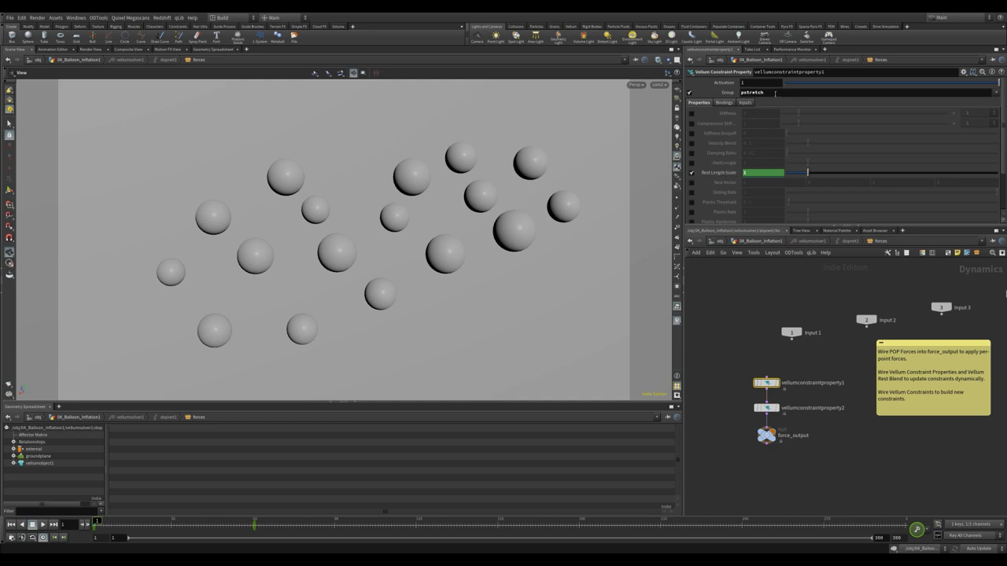
{"action": "left_click", "coordinate": [775, 93]}
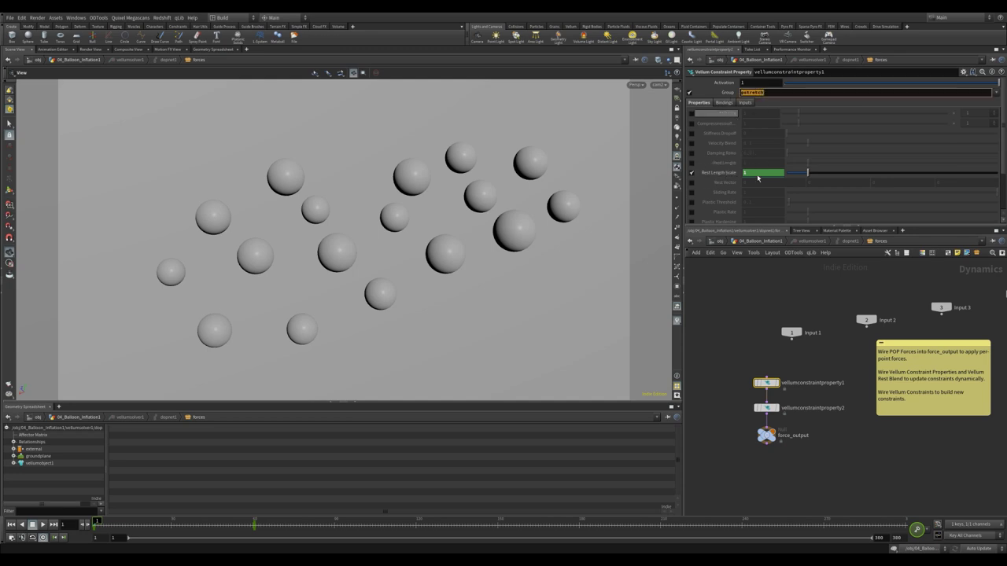
{"action": "left_click", "coordinate": [977, 547]}
{"action": "left_click", "coordinate": [966, 538]}
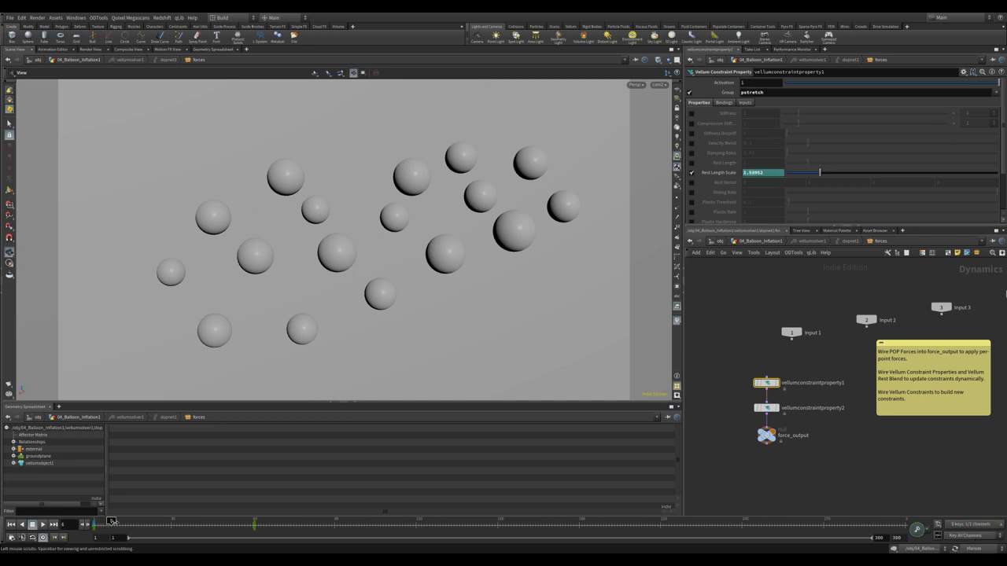
Step: Set the update mode to Manual again and examine the stretch constraint property's keyframed stiffness and rest length scale at frame 60
{"action": "left_click", "coordinate": [765, 408]}
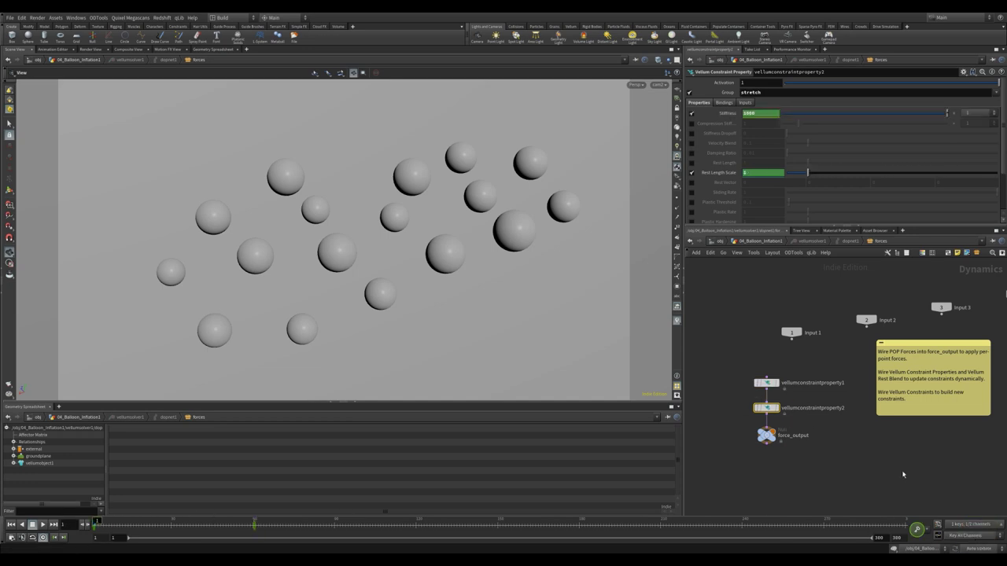
{"action": "left_click", "coordinate": [975, 549]}
{"action": "left_click", "coordinate": [966, 538]}
{"action": "left_click", "coordinate": [253, 524]}
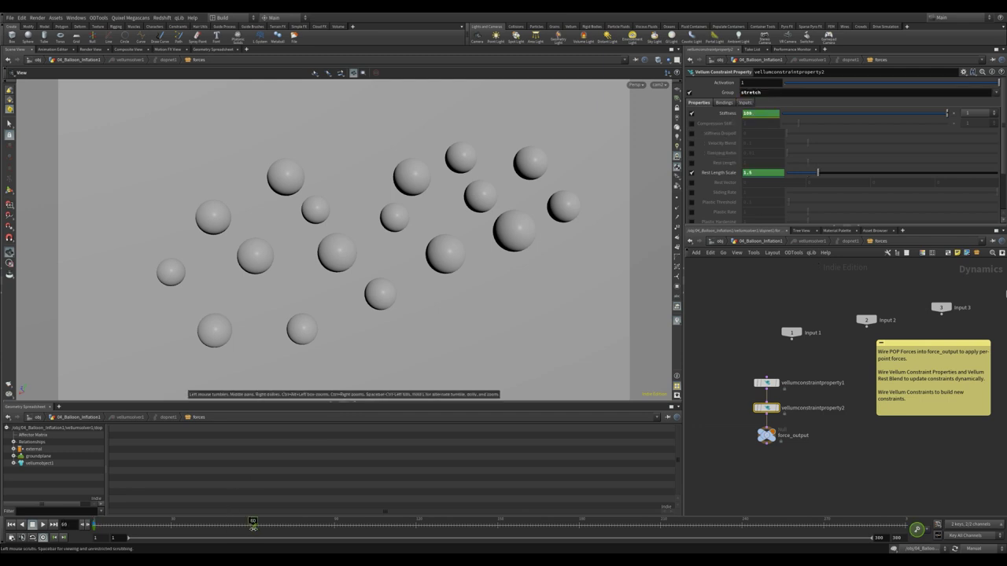